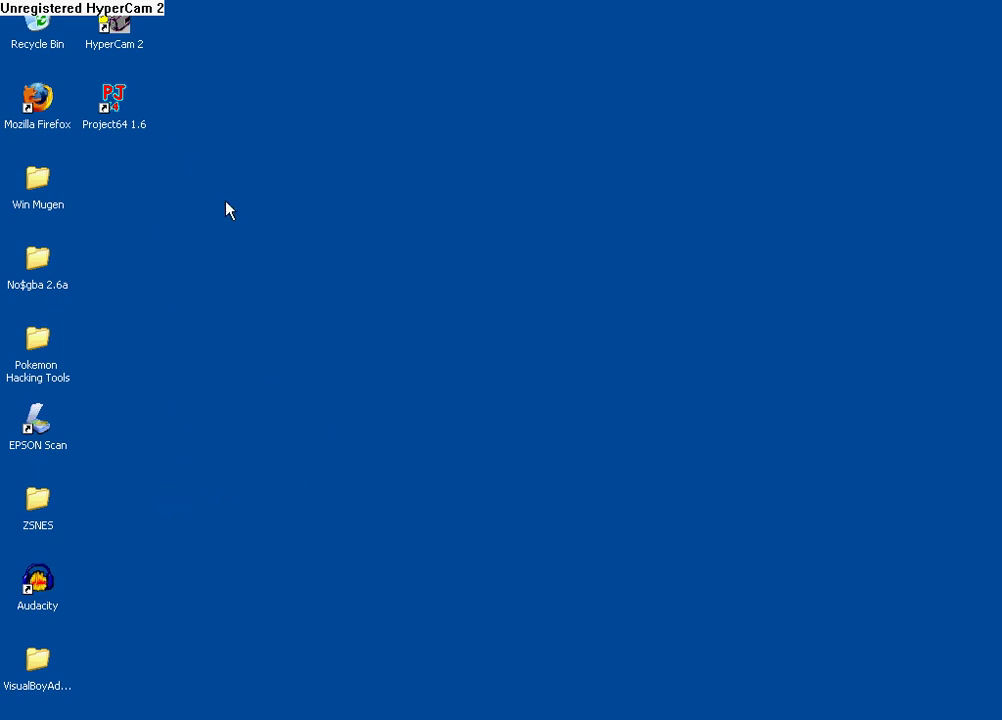
- Launch Mozilla Firefox from its desktop icon
mouse_move(226, 202)
left_mouse_down()
mouse_move(143, 110)
mouse_move(102, 115)
mouse_move(126, 159)
left_mouse_up()
mouse_move(159, 145)
left_mouse_down()
mouse_move(116, 94)
mouse_move(151, 133)
left_mouse_up()
double_click(38, 98)
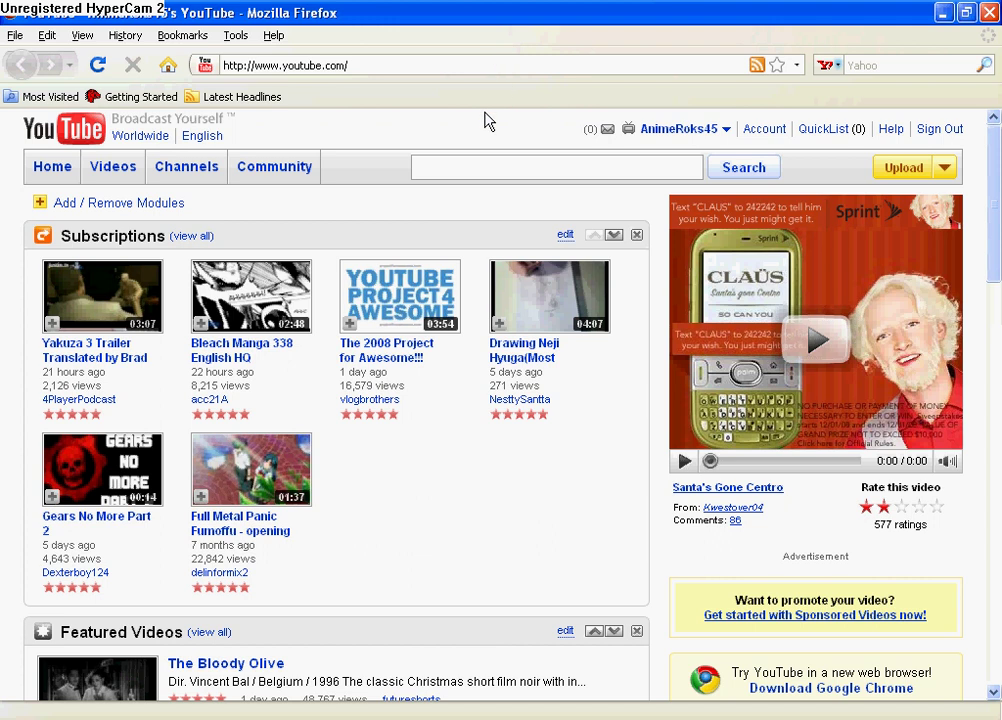
- Scroll the YouTube home page, then show the address bar's recent-sites history list
scroll(485, 120, "down", 3)
scroll(566, 208, "down", 2)
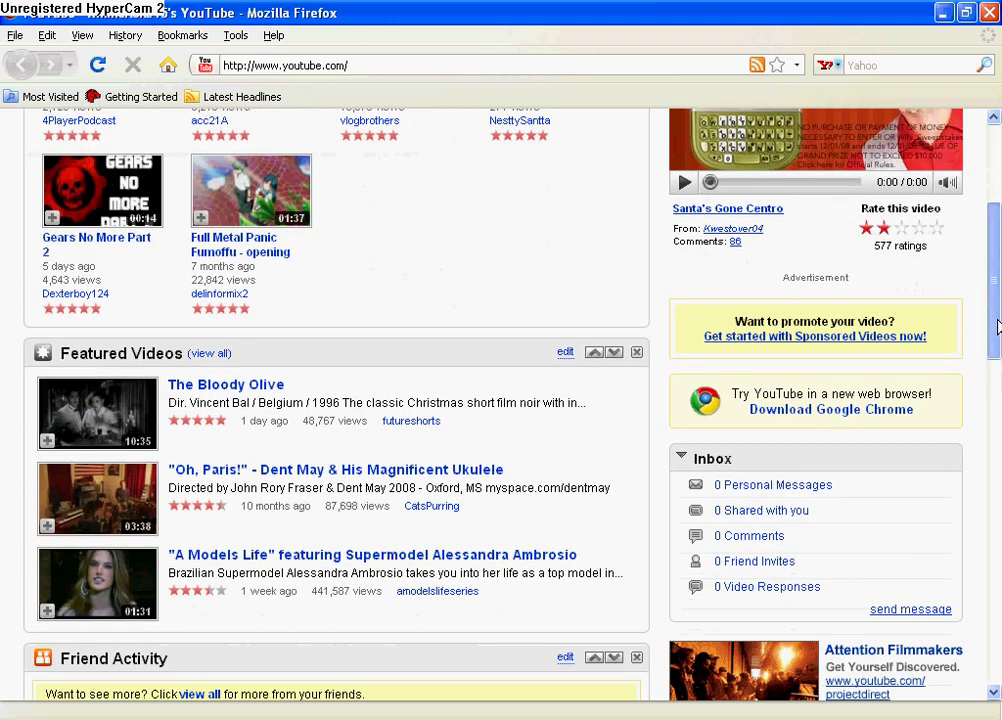
scroll(997, 326, "up", 5)
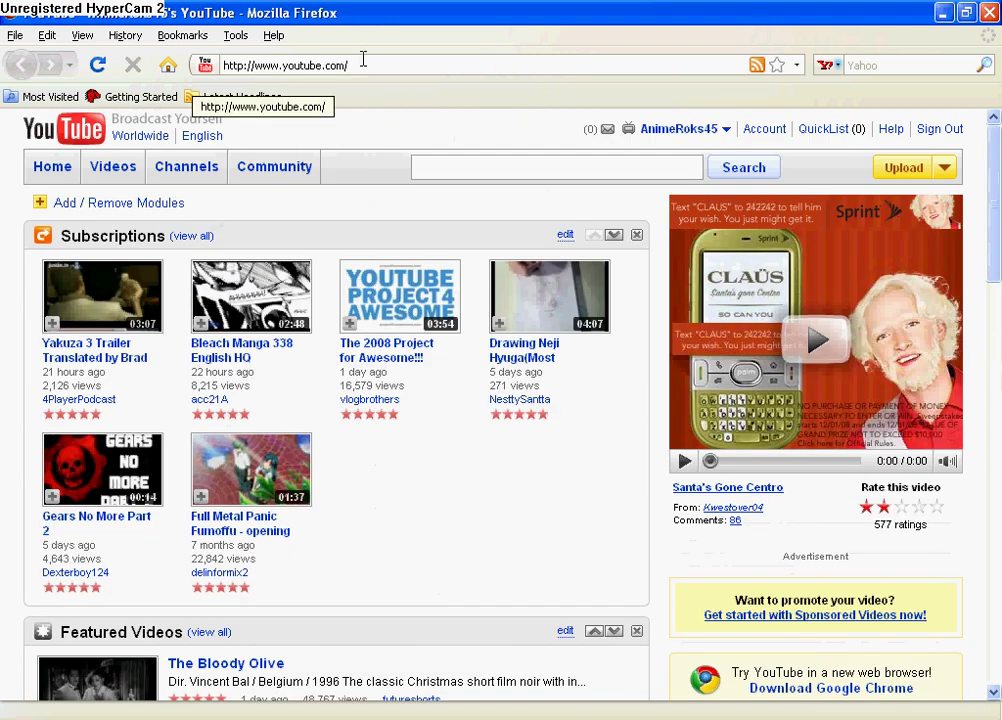
left_click(796, 65)
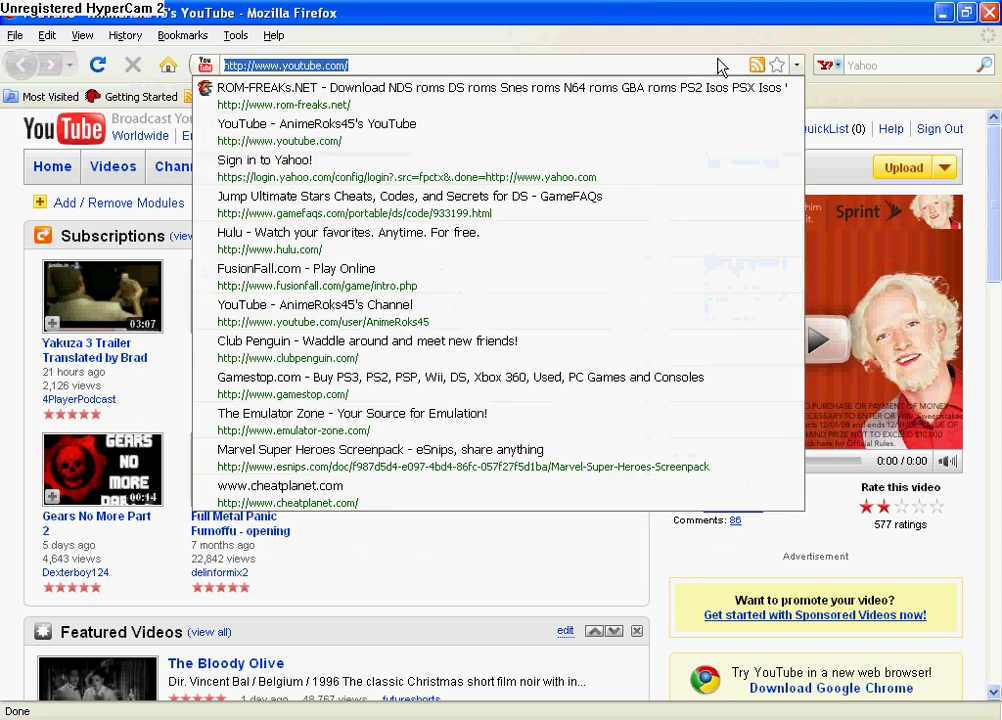
- Go to The Emulator Zone and open its Nintendo 64 Project64 page
left_click(479, 418)
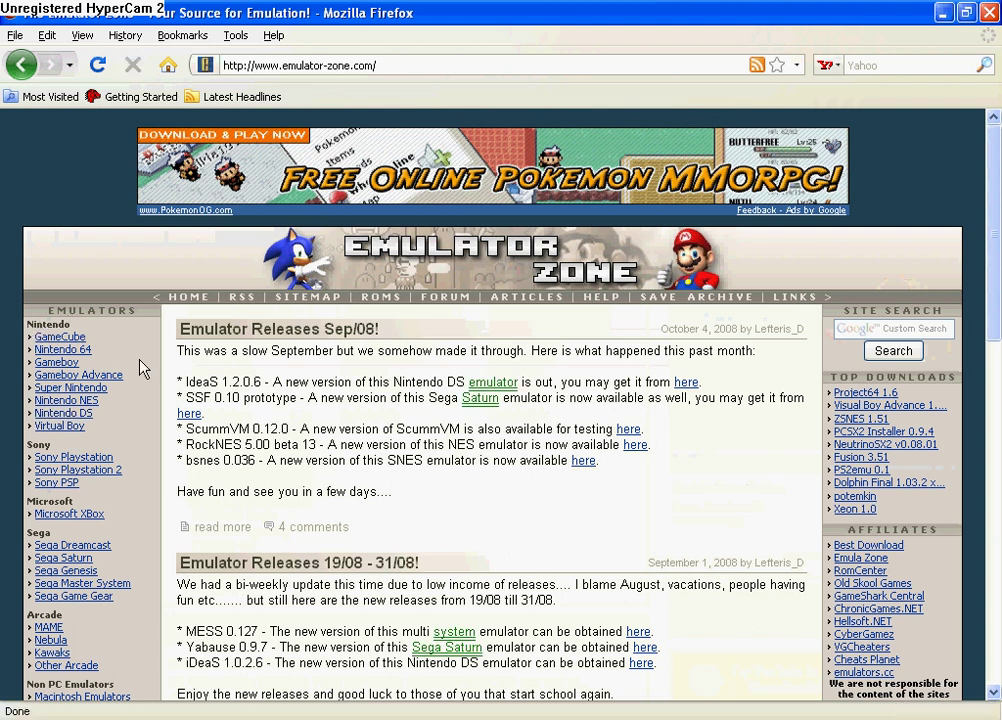
left_click(80, 349)
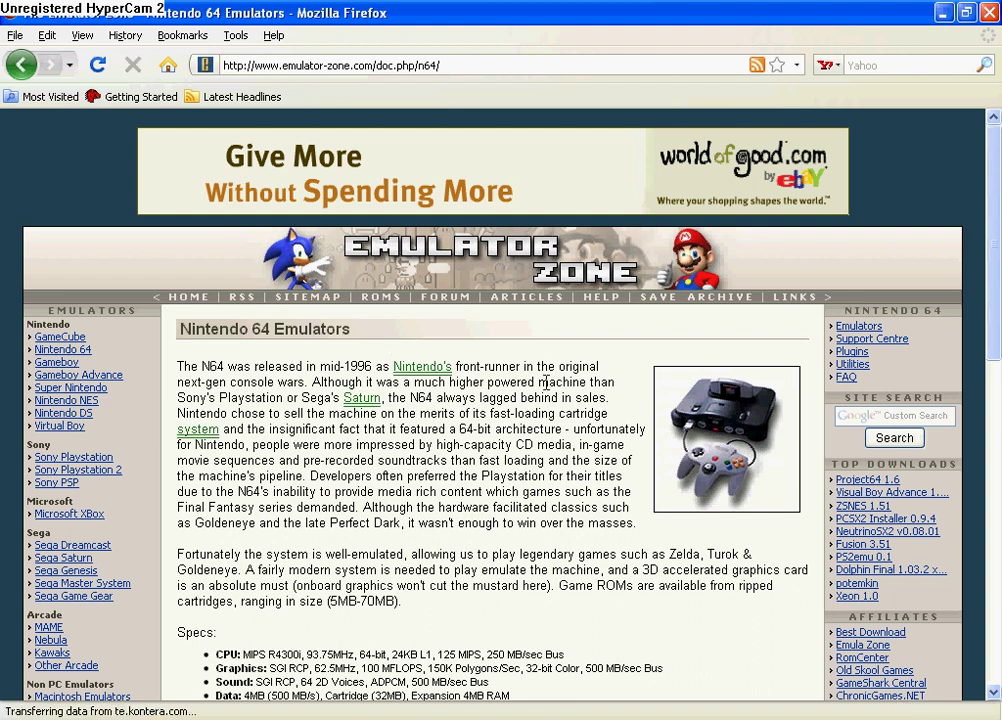
scroll(505, 345, "down", 6)
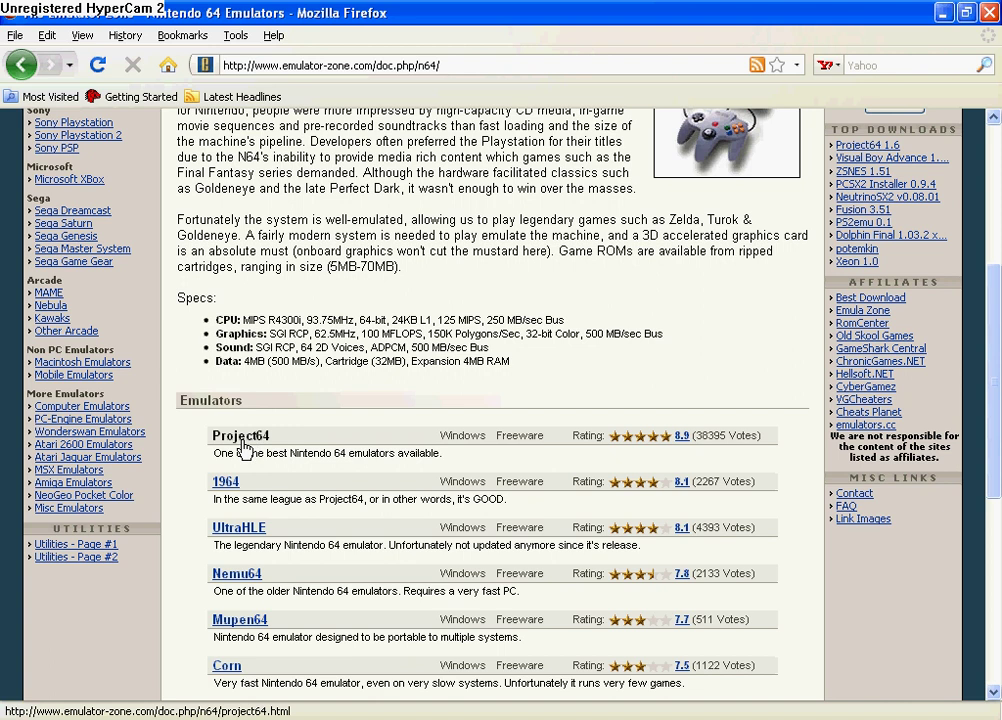
left_click(242, 444)
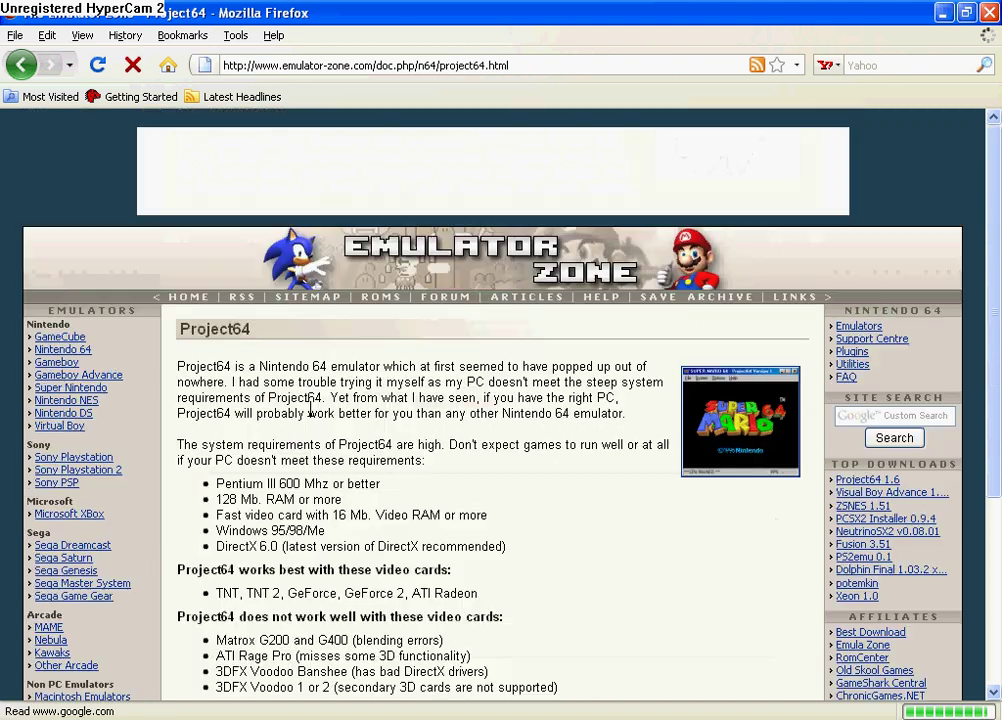
- Download the Project64 1.6 installer and save project64_1.6.exe
scroll(310, 409, "down", 2)
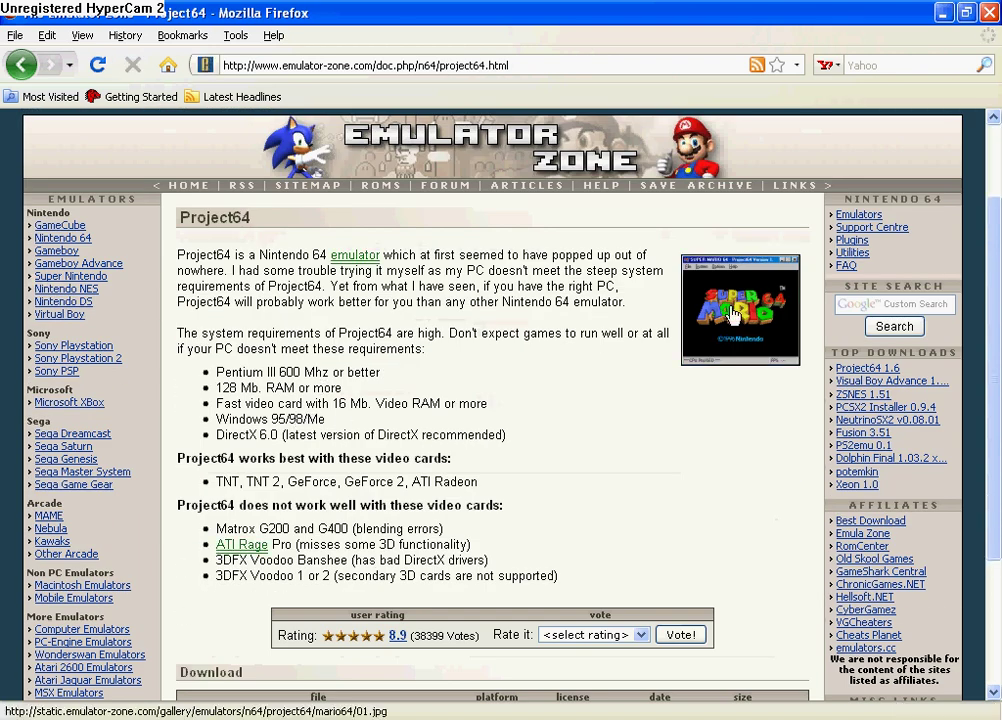
scroll(700, 330, "down", 2)
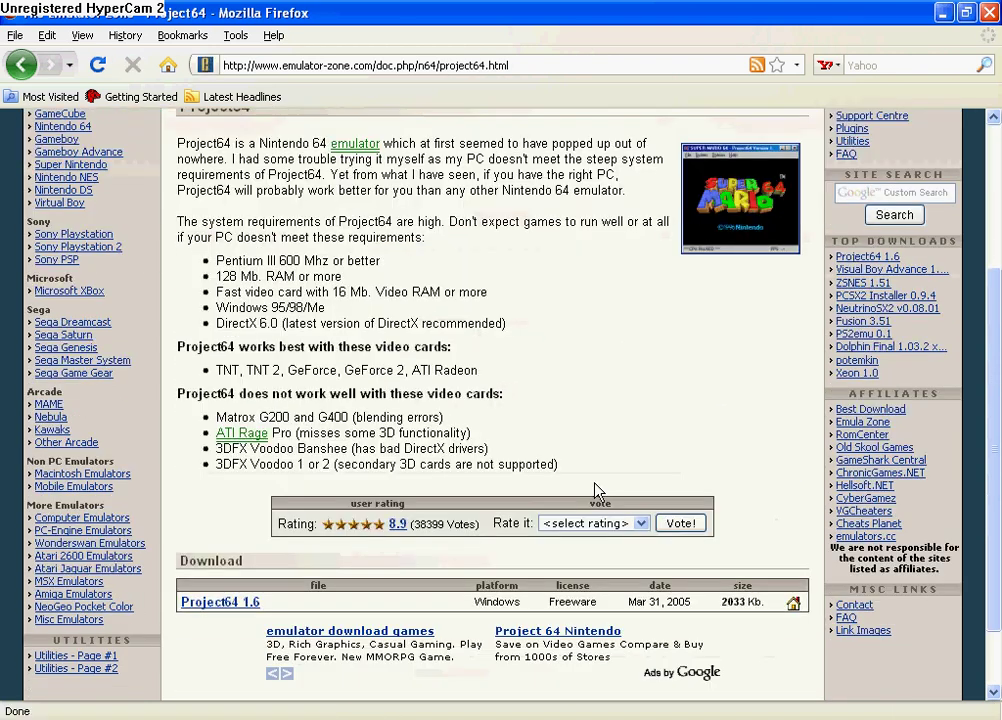
left_click(248, 601)
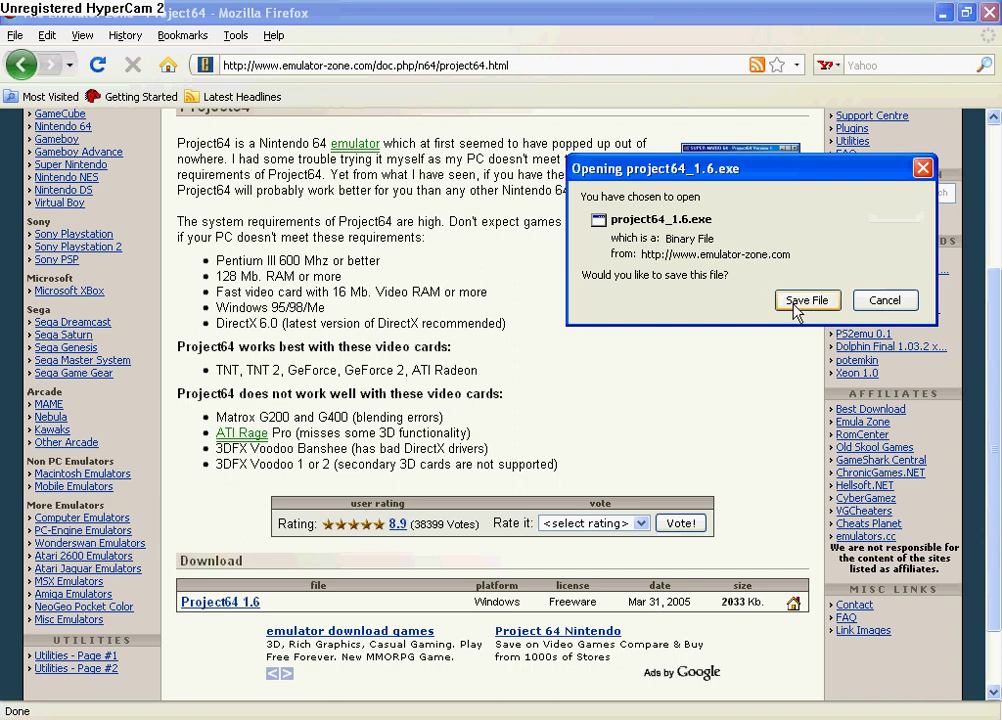
left_click(884, 302)
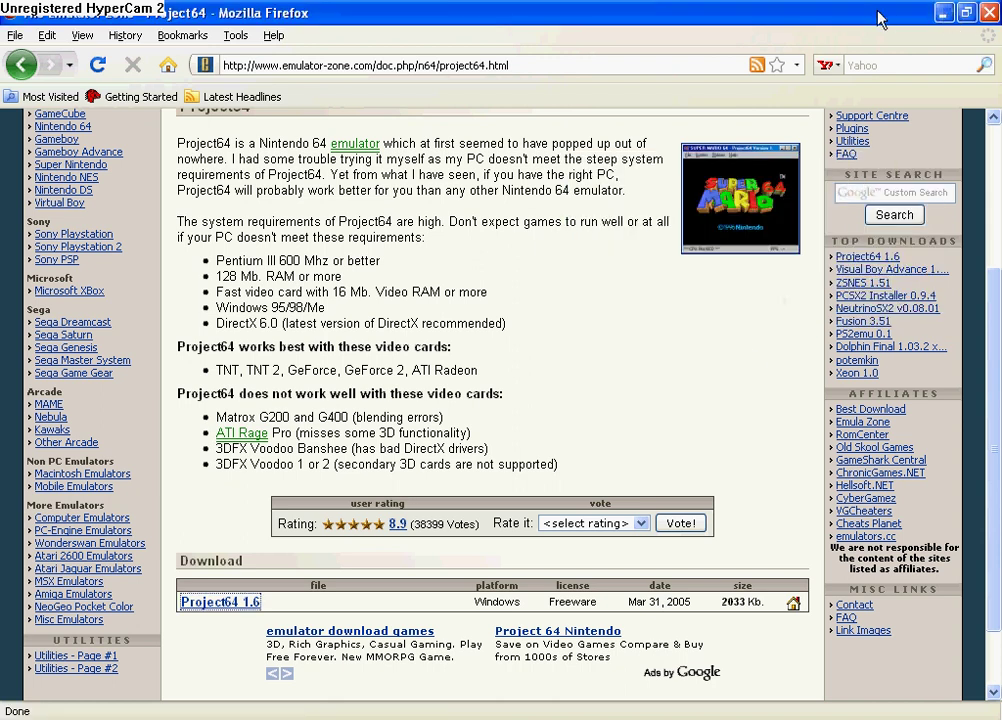
left_click(948, 13)
key("super")
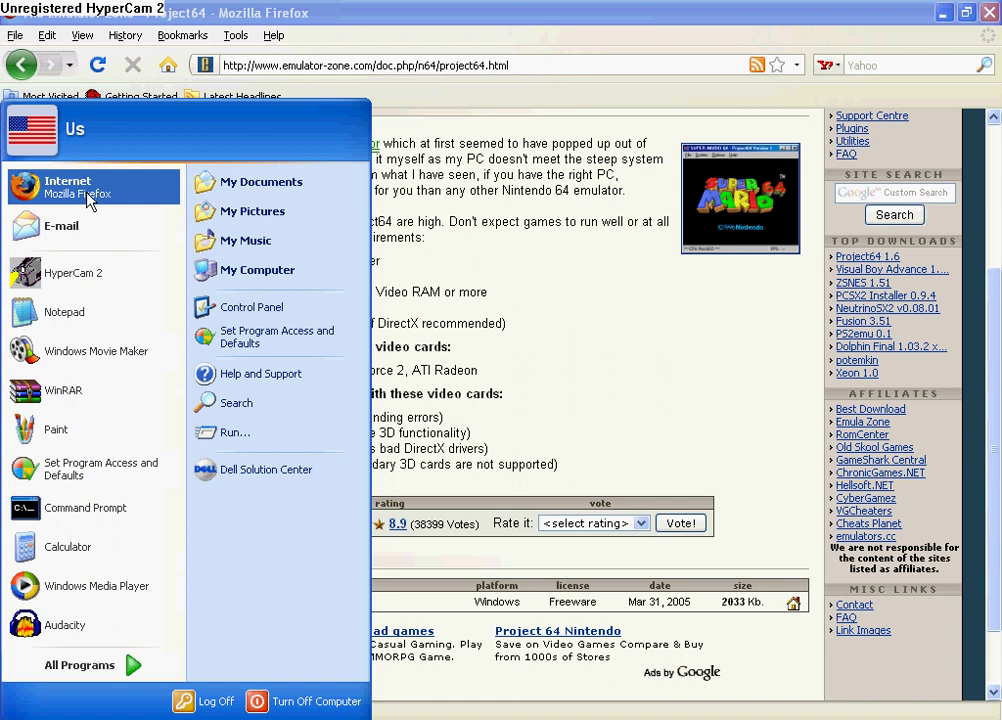
key("Escape")
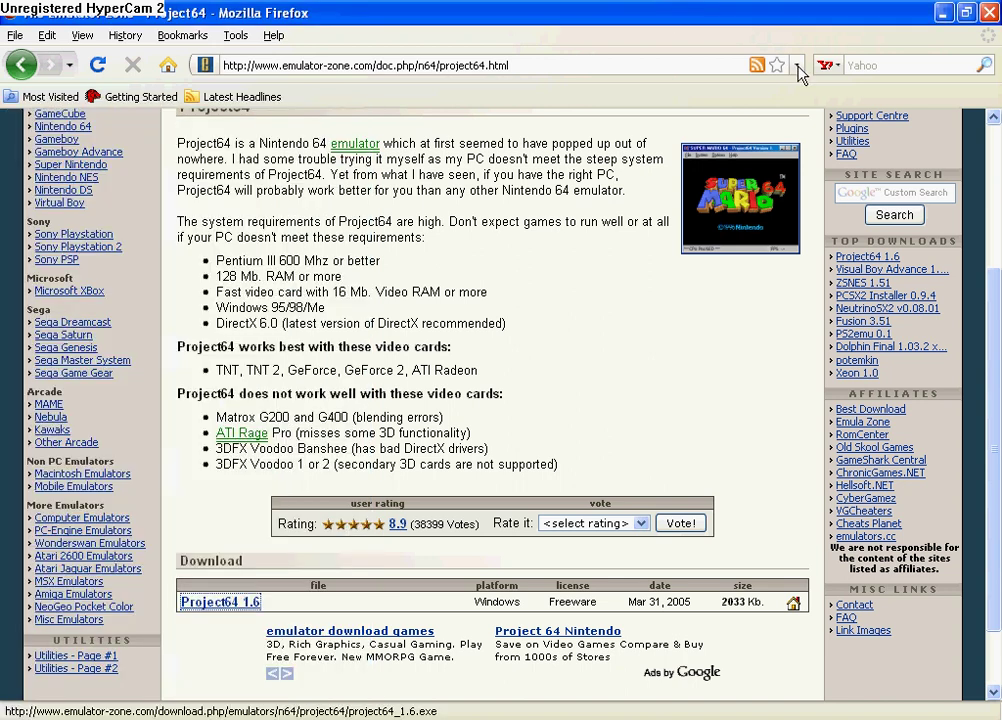
- On ROM-FREAKs.NET, browse Nintendo 64 titles starting with S and start the South Park download
left_click(790, 65)
left_click(797, 65)
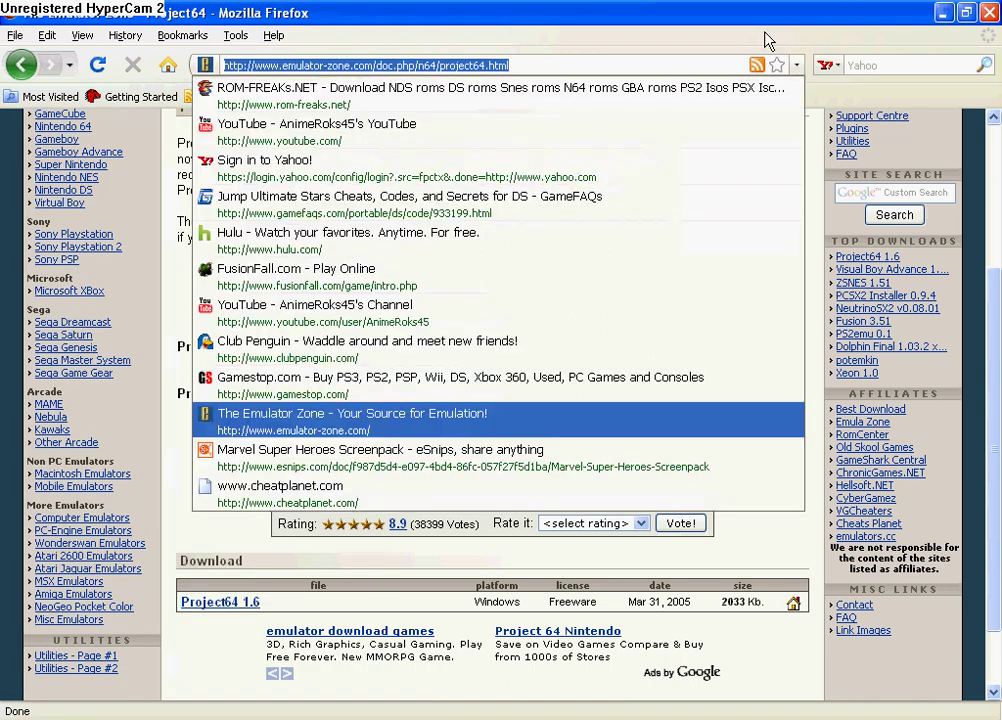
left_click(647, 111)
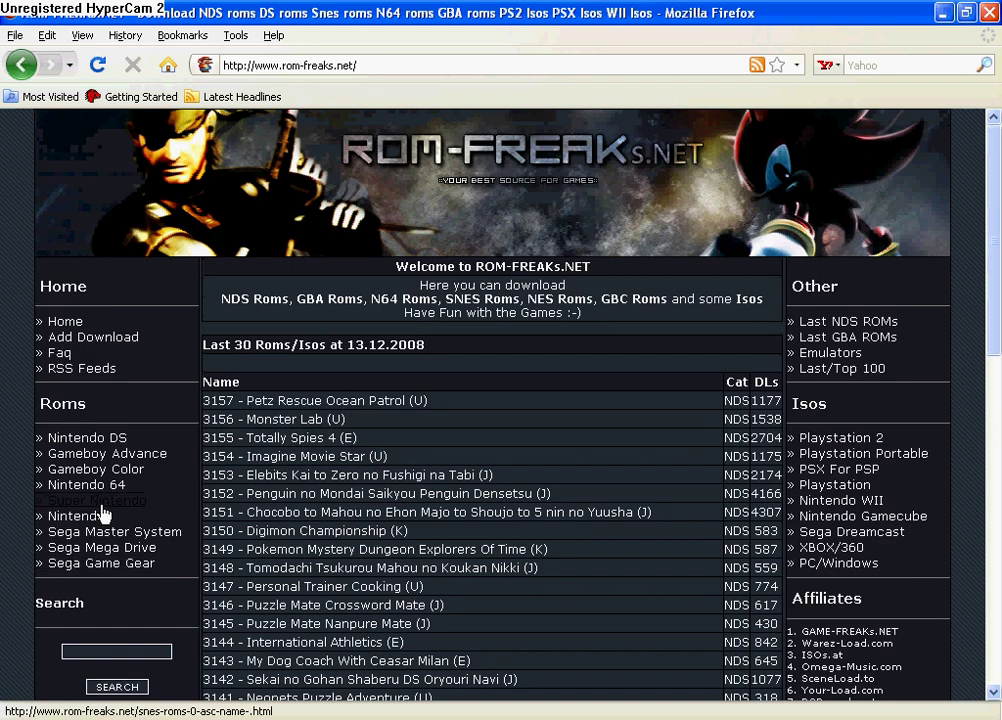
left_click(113, 497)
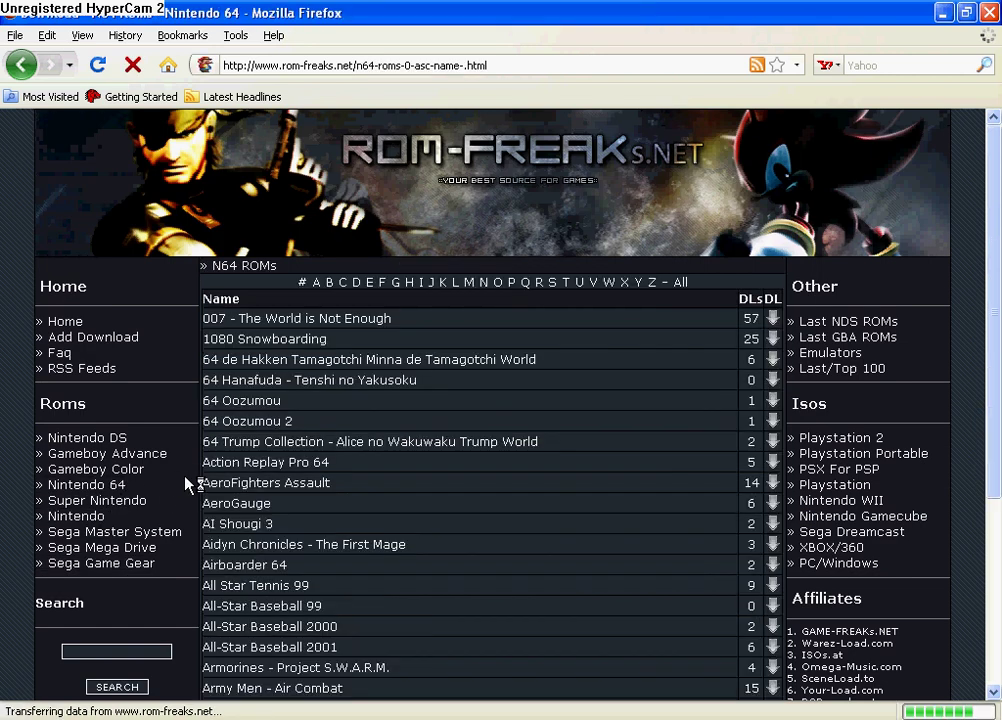
scroll(176, 477, "down", 3)
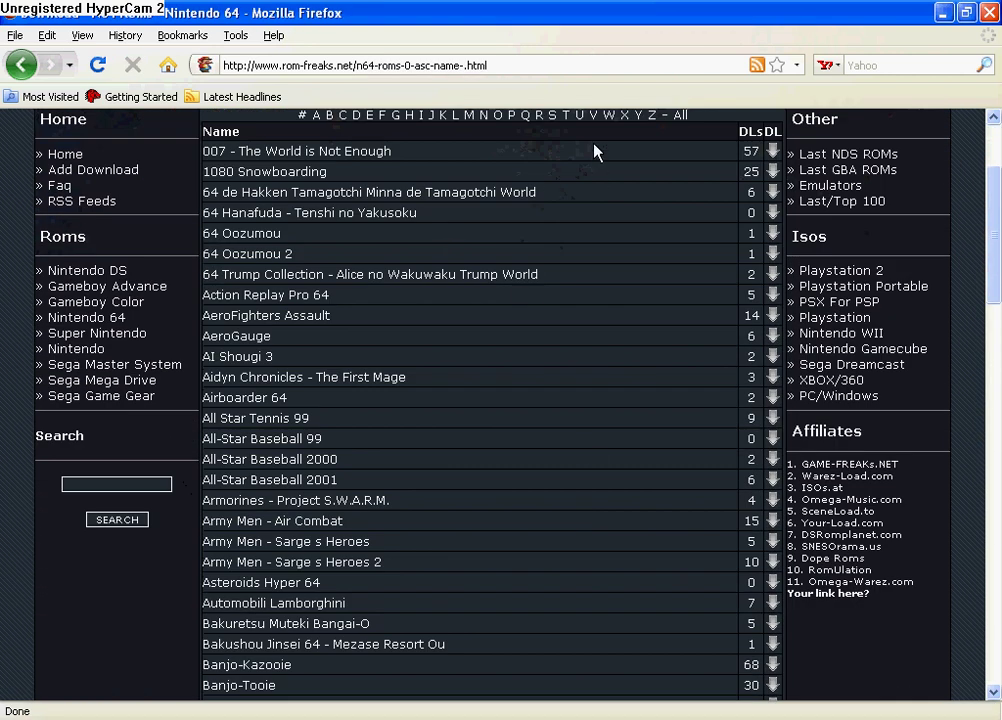
left_click(553, 115)
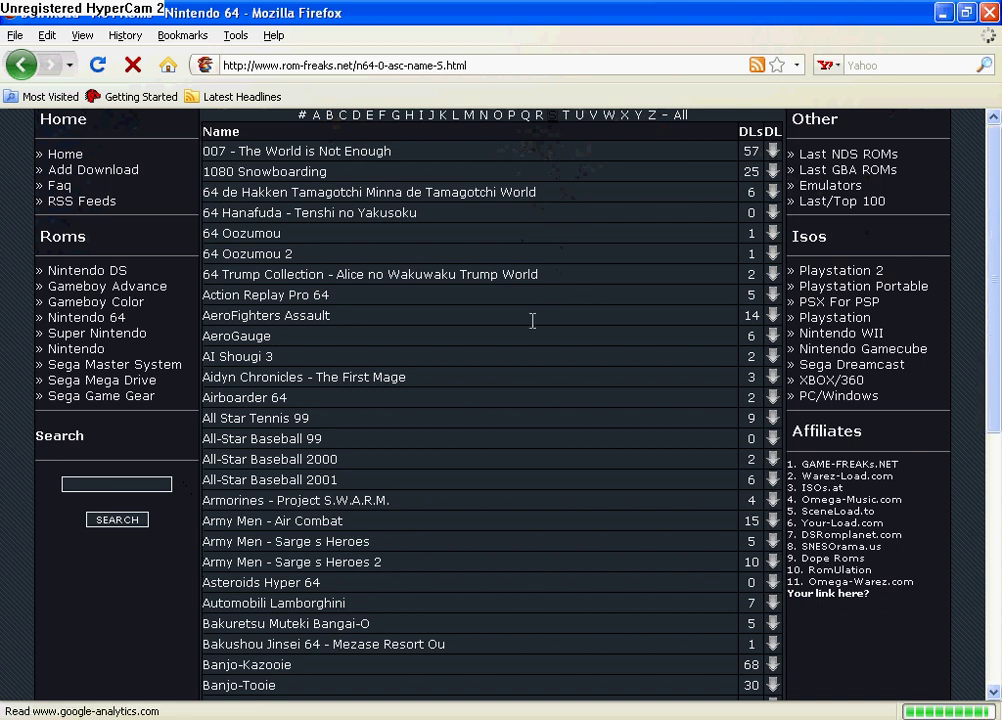
scroll(474, 455, "down", 3)
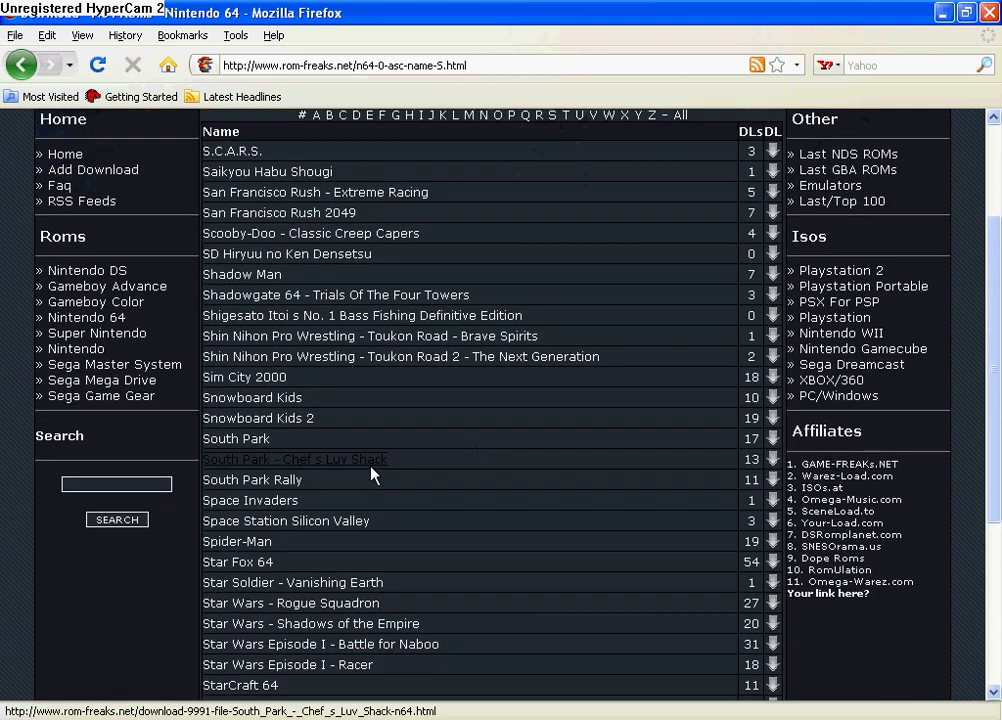
left_click(245, 440)
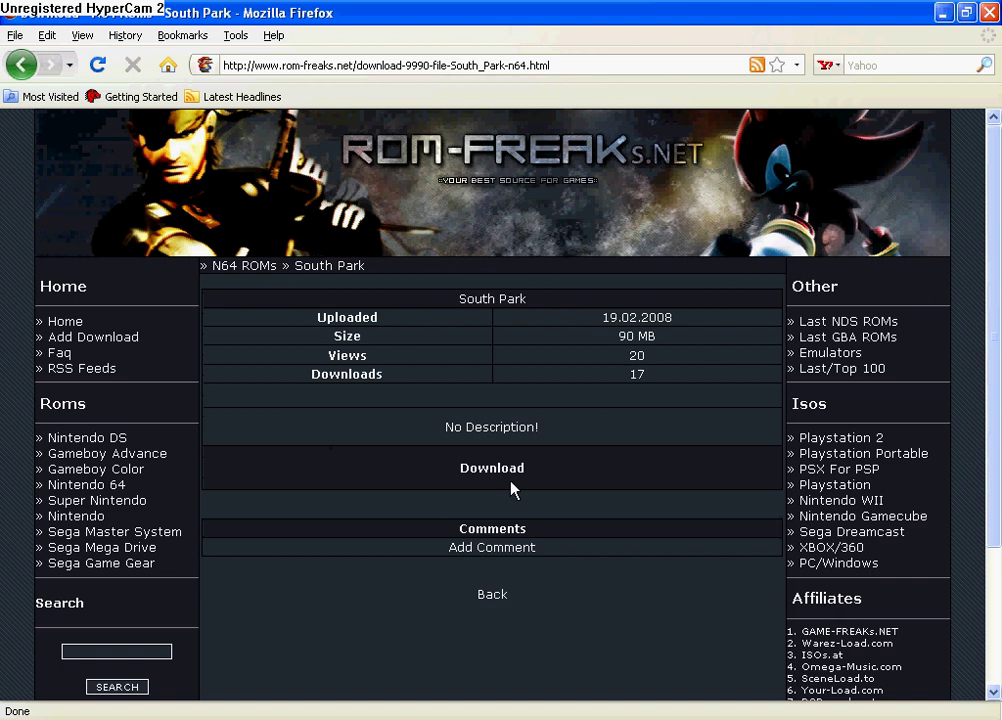
left_click(515, 470)
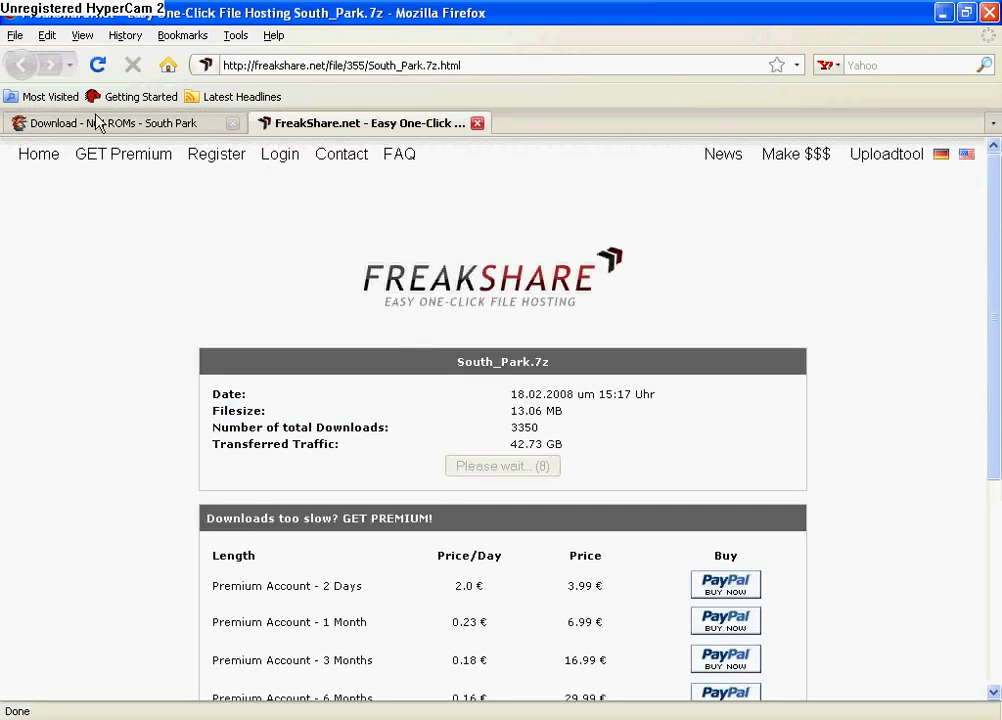
- Return to the S-titled Nintendo 64 ROM list and scroll through it
left_click(125, 127)
left_click(20, 65)
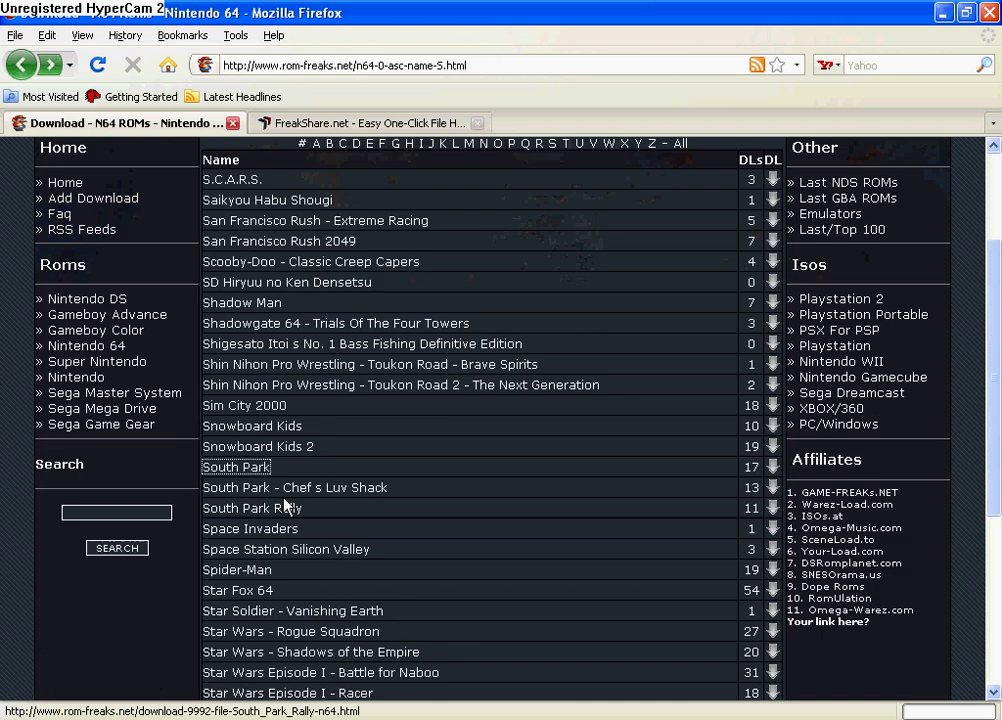
scroll(334, 541, "down", 1)
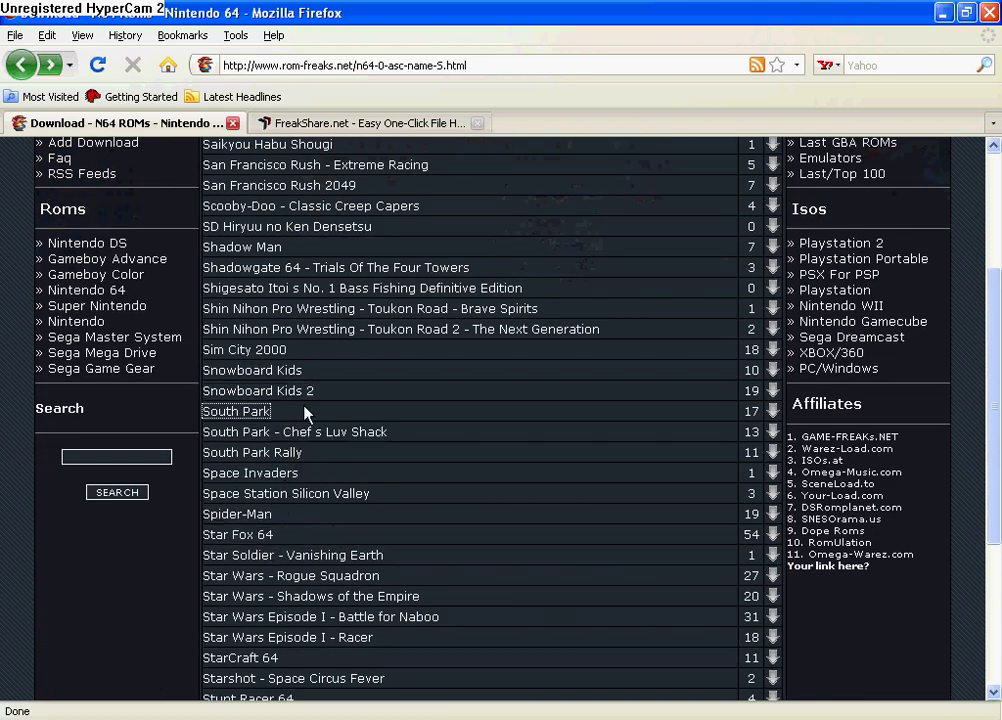
scroll(293, 425, "down", 3)
scroll(303, 573, "down", 1)
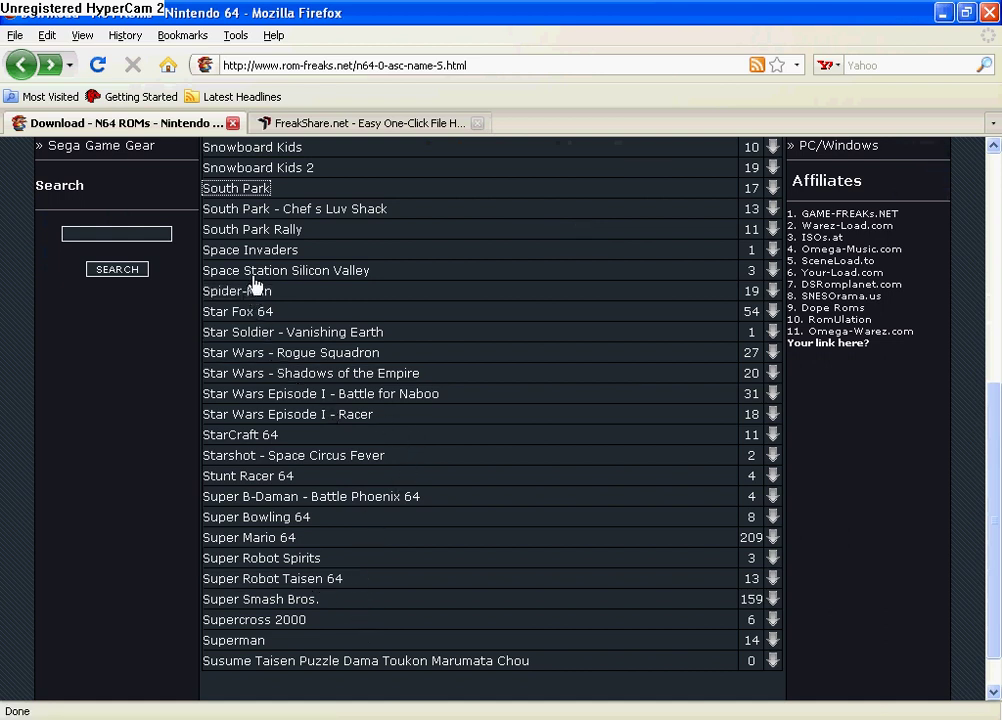
scroll(435, 318, "up", 2)
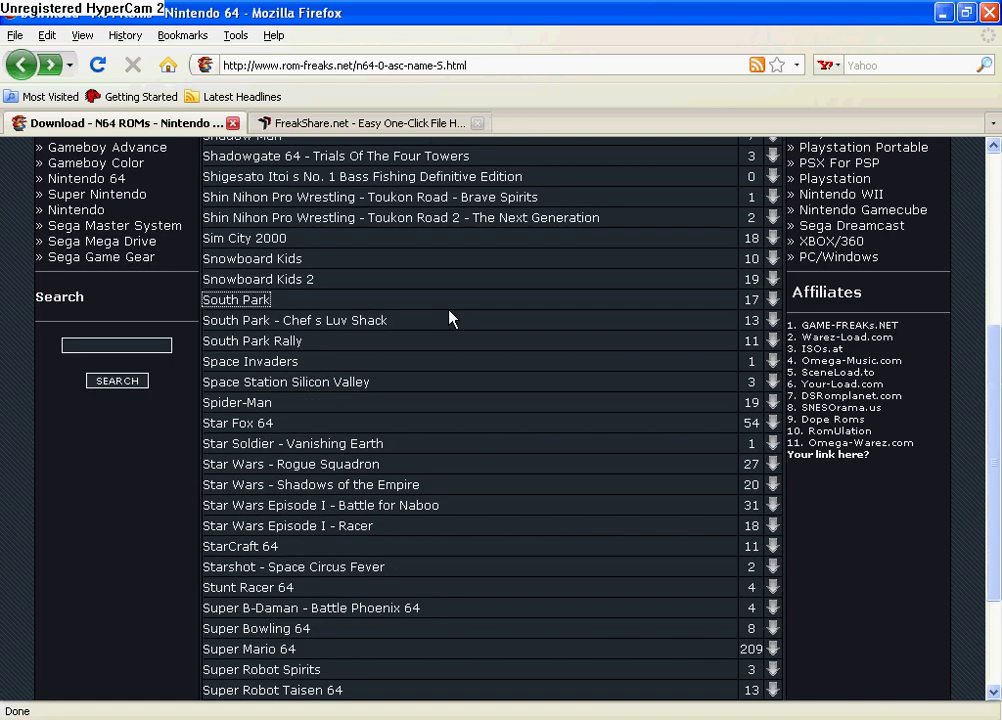
scroll(452, 345, "up", 2)
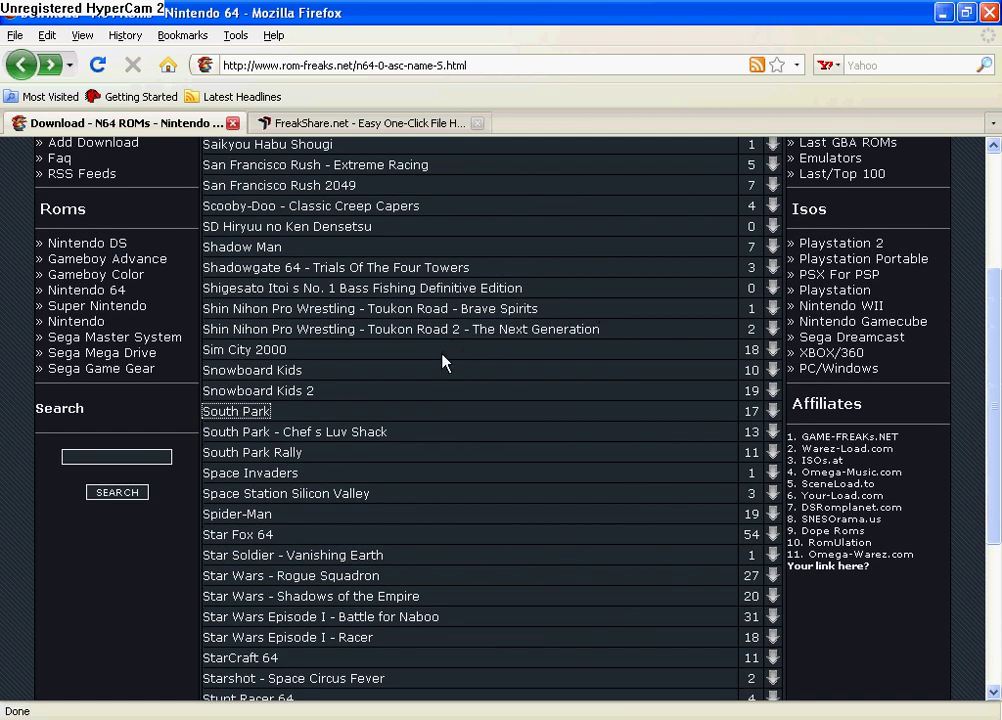
scroll(445, 363, "down", 5)
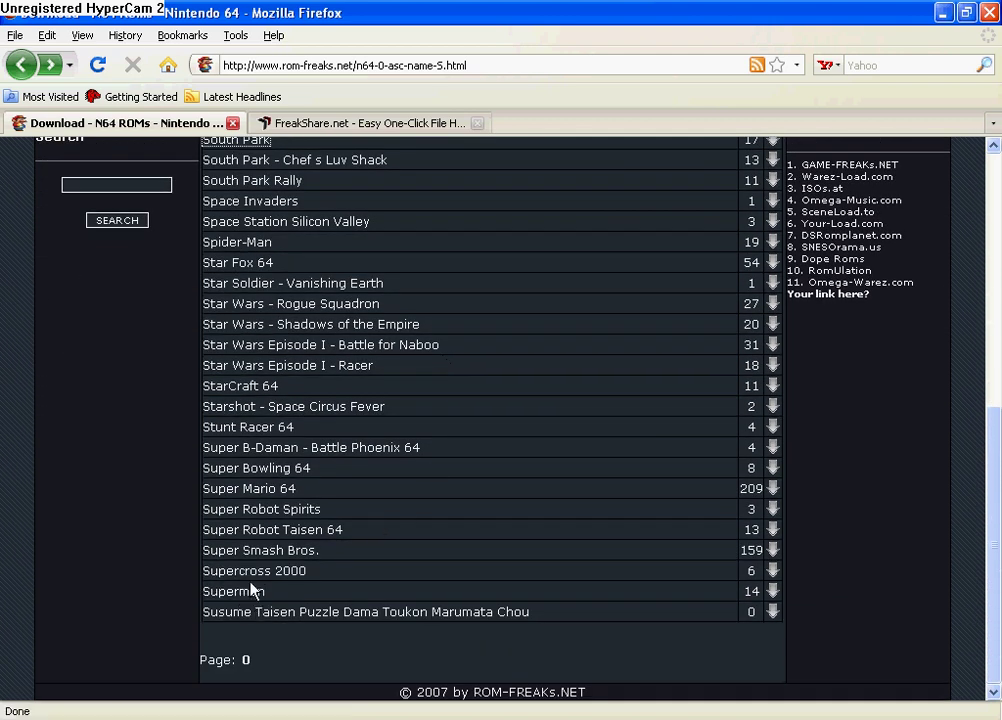
- Open the Super Mario 64 download page and download South_Park.7z, opening it with WinRAR
left_click(252, 489)
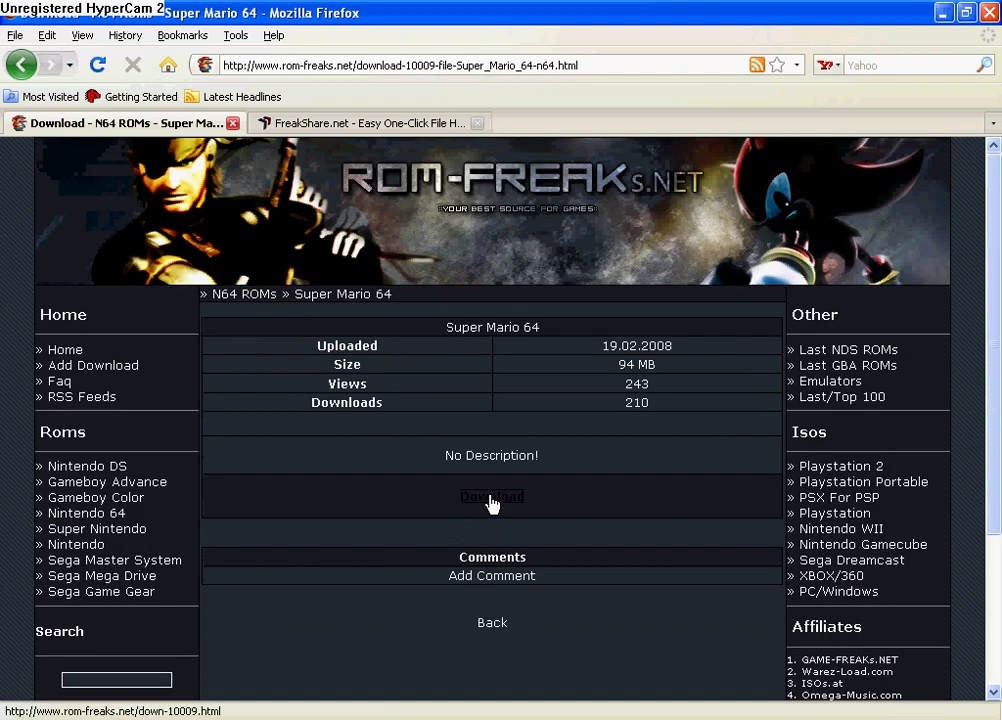
left_click(494, 500)
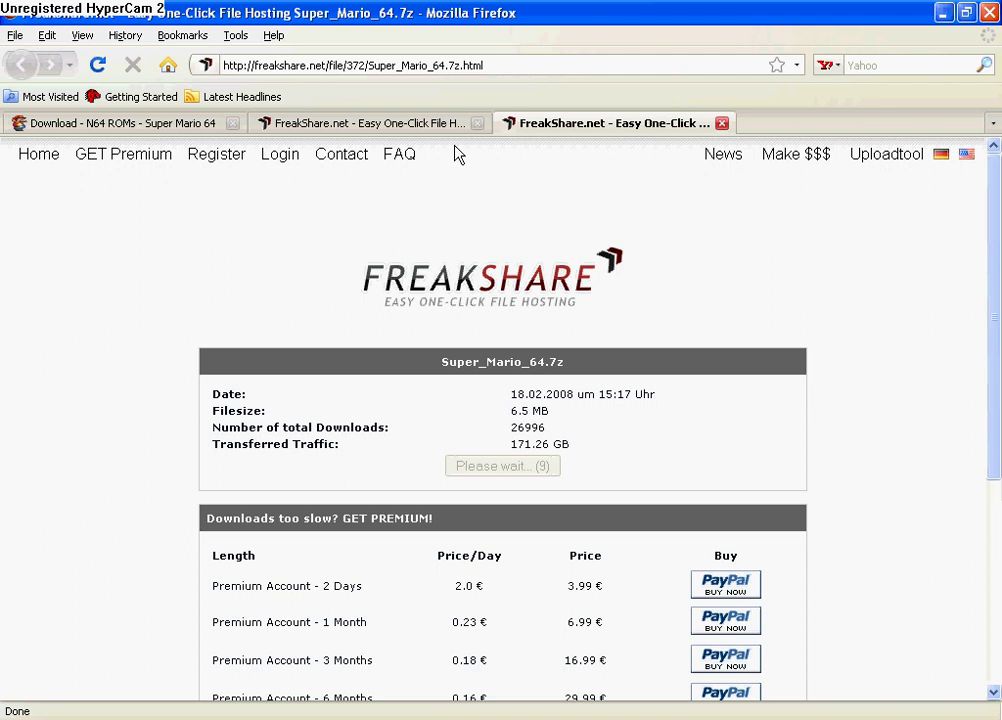
left_click(381, 127)
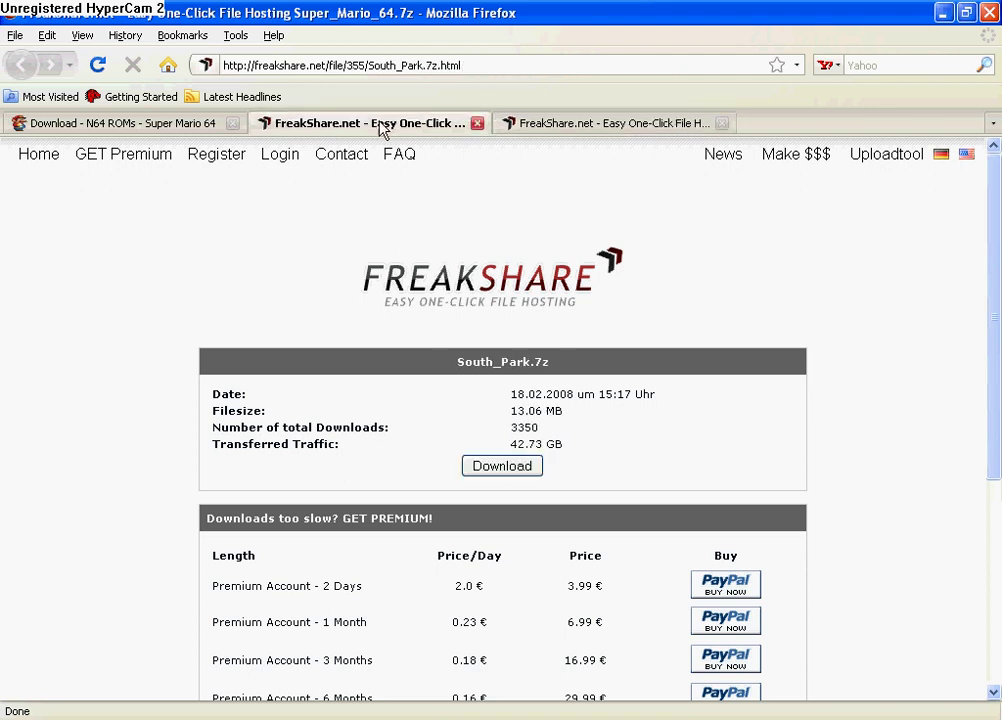
left_click(495, 473)
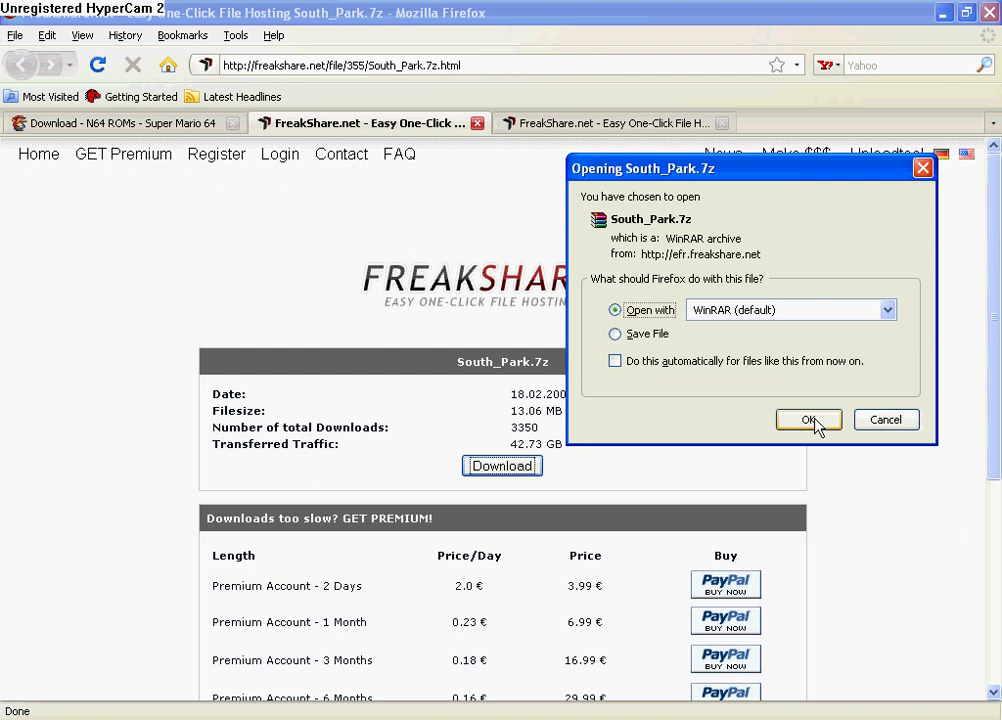
left_click(810, 420)
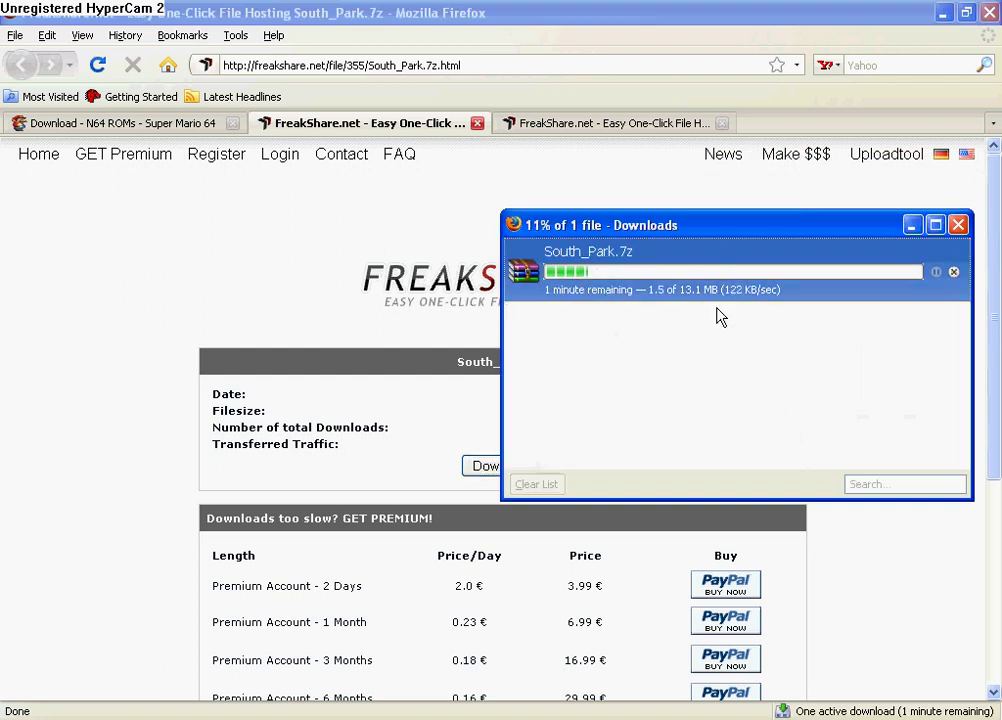
left_click(918, 226)
- Download Super_Mario_64.7z to open with WinRAR and close the FreakShare tabs
left_click(552, 125)
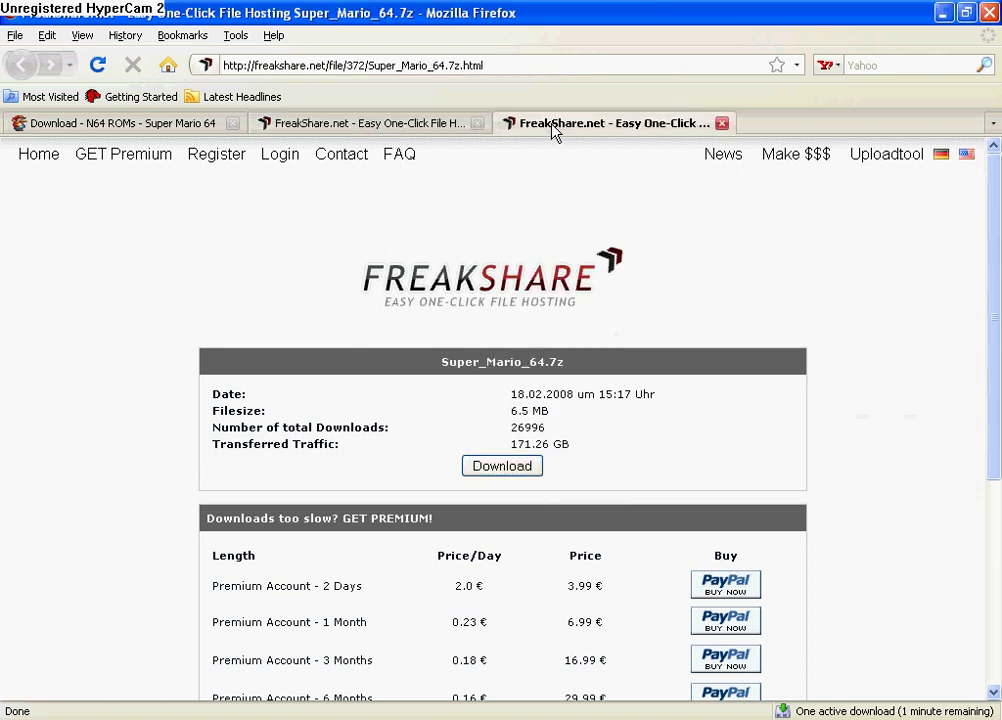
left_click(478, 123)
left_click(474, 461)
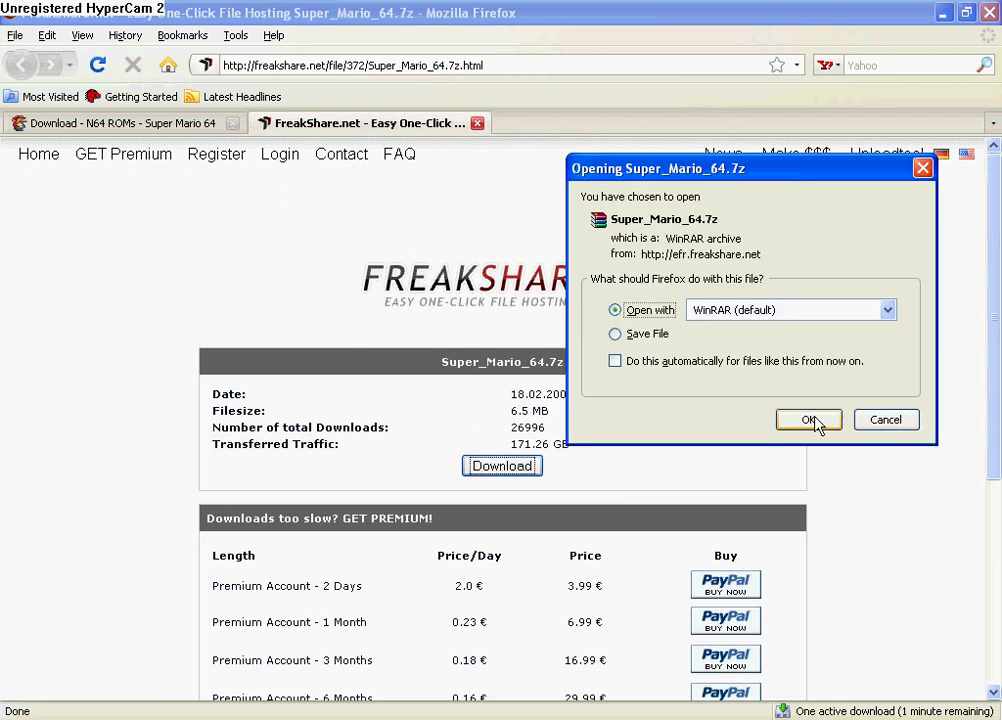
left_click(809, 420)
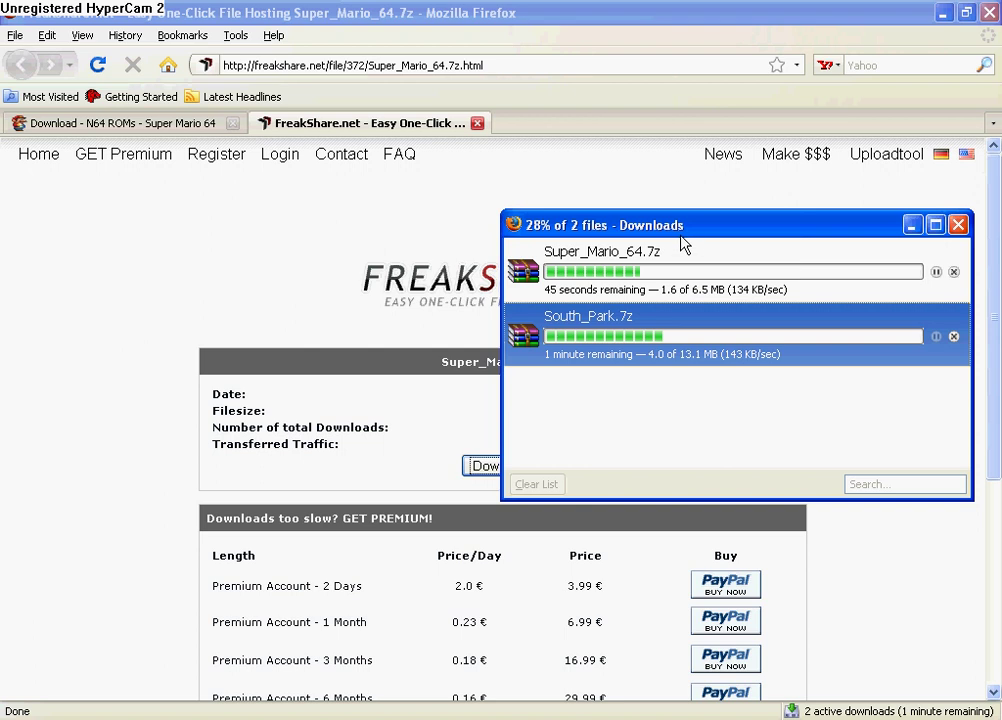
left_click(913, 229)
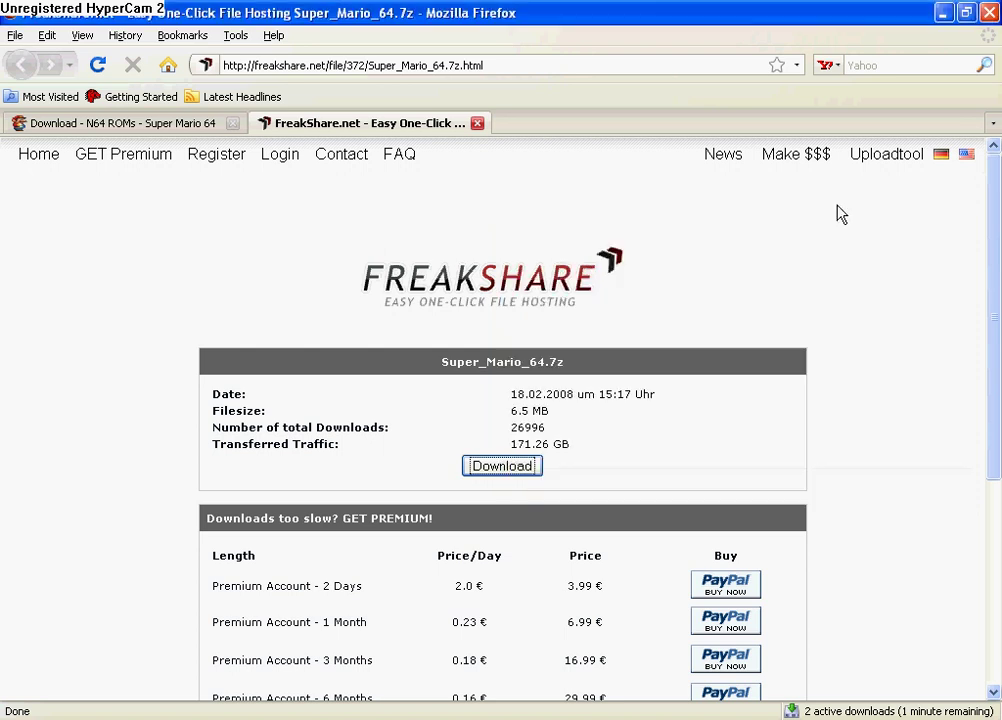
left_click(479, 124)
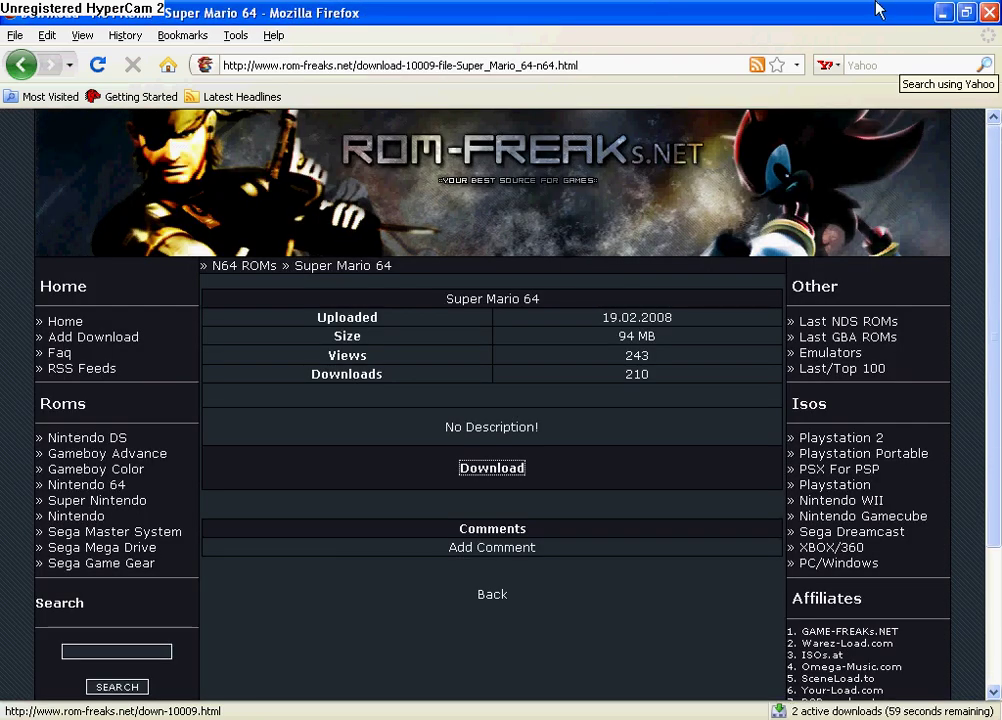
- Close the Firefox window
left_click(989, 13)
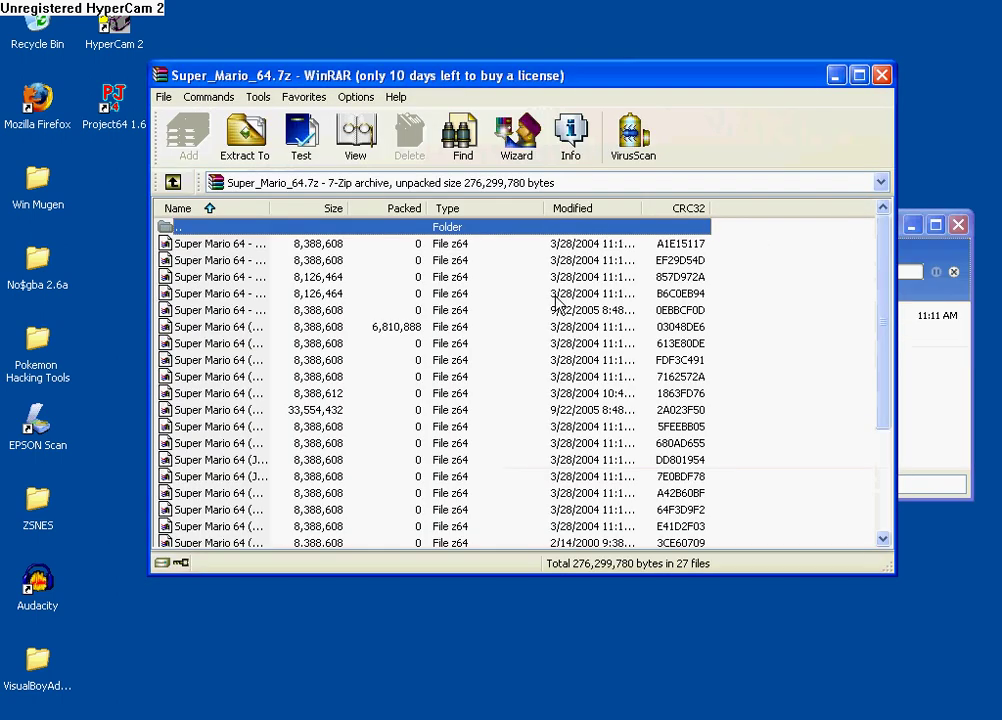
- Drag Super Mario 64 (E) (M3) [!].z64 from WinRAR onto the desktop to extract it
scroll(550, 297, "down", 3)
scroll(799, 440, "up", 3)
left_click(381, 327)
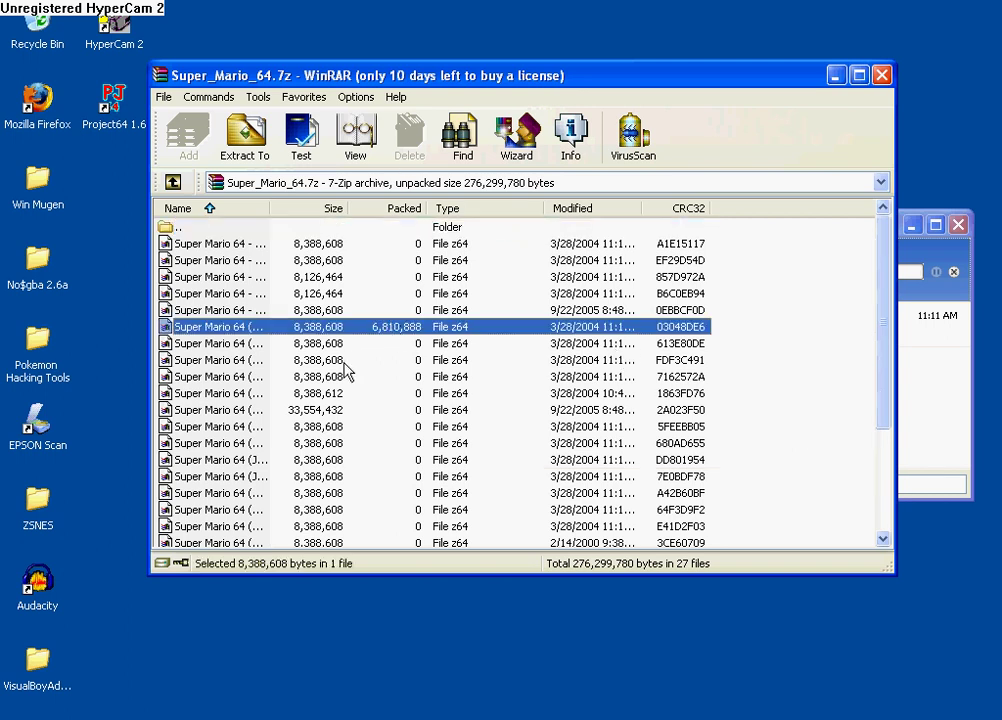
mouse_move(333, 333)
left_mouse_down()
mouse_move(315, 510)
mouse_move(251, 638)
left_mouse_up()
mouse_move(99, 664)
left_mouse_down()
mouse_move(78, 398)
mouse_move(110, 195)
left_mouse_up()
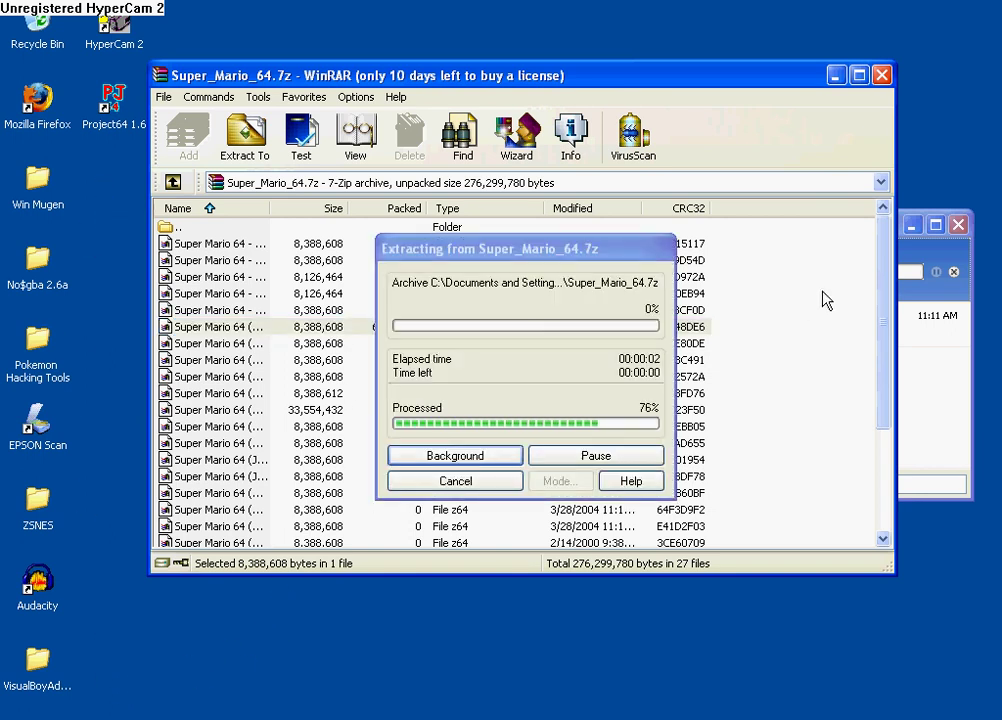
- Hide the Firefox download window and select every file in the archive
left_click(903, 240)
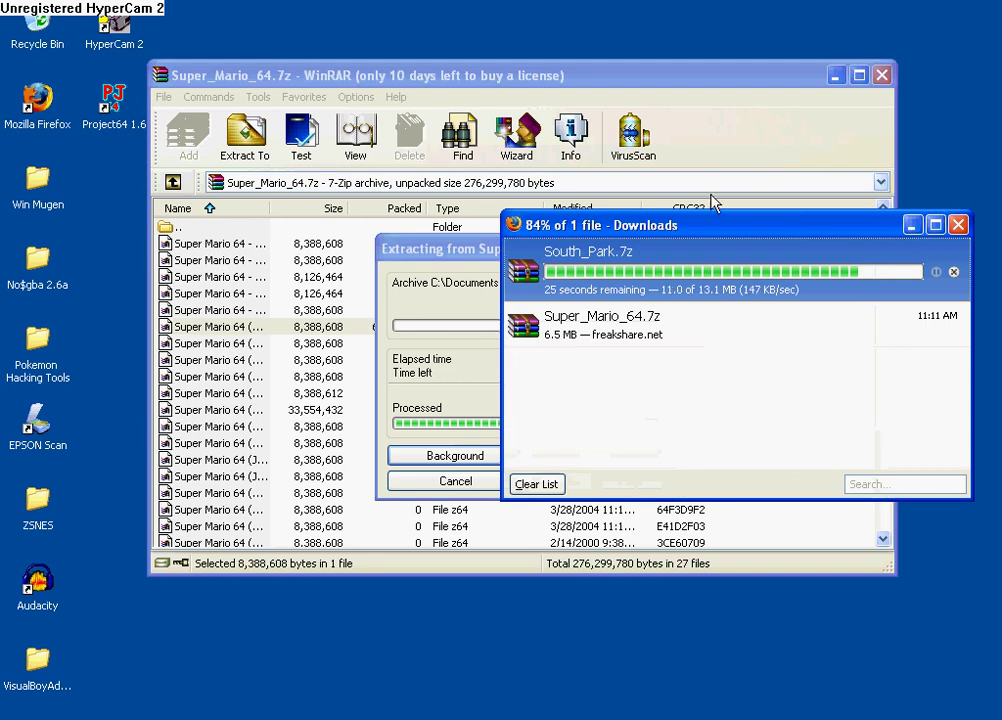
left_click(911, 225)
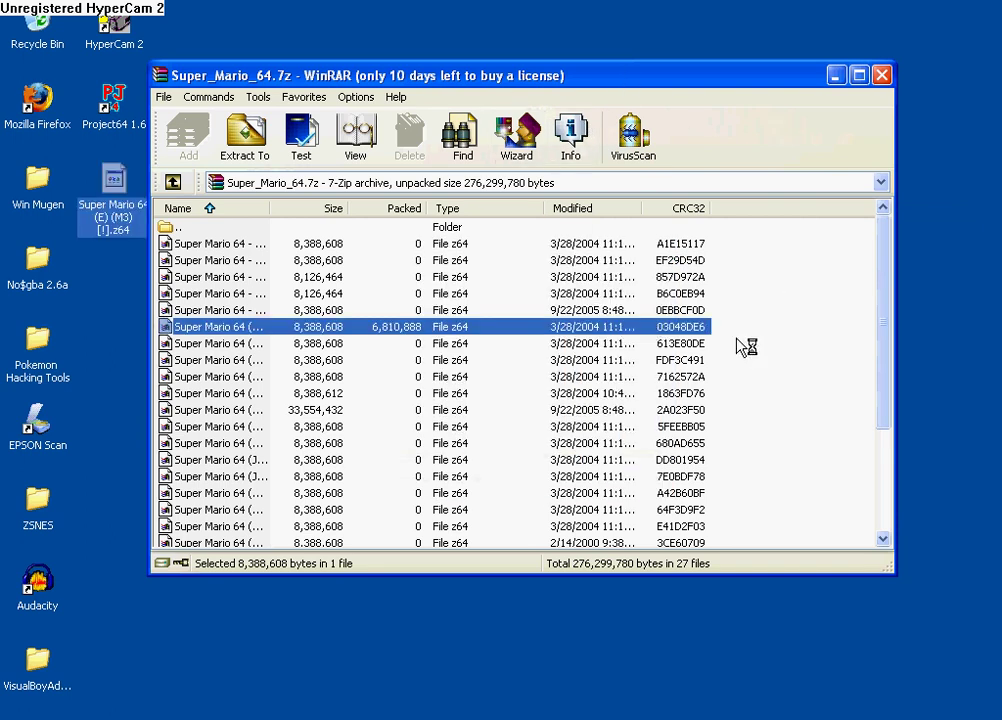
mouse_move(774, 240)
left_mouse_down()
mouse_move(577, 403)
mouse_move(508, 547)
mouse_move(519, 528)
left_mouse_up()
- Extract all 27 selected files into a new 'mario 64' folder on the Desktop
right_click(514, 530)
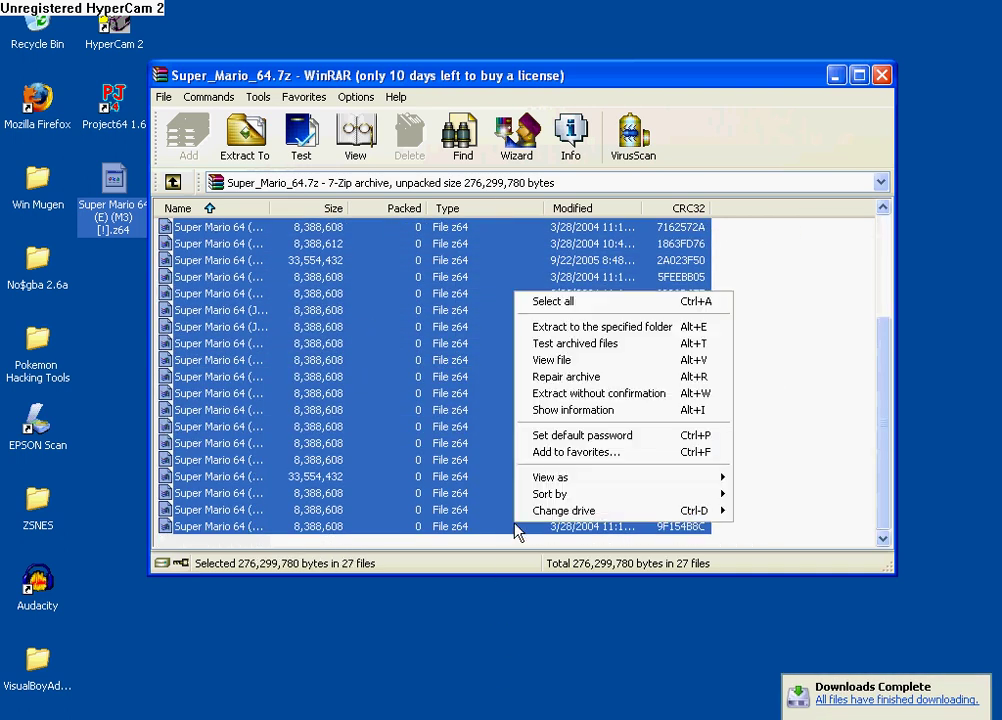
left_click(240, 145)
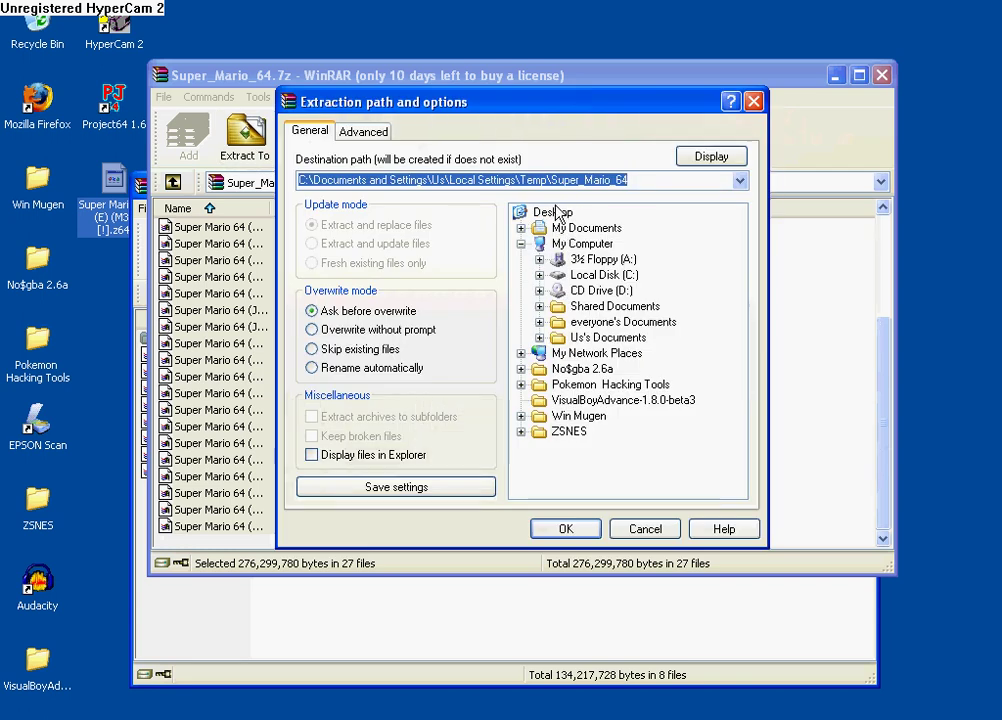
left_click(557, 213)
left_click(604, 178)
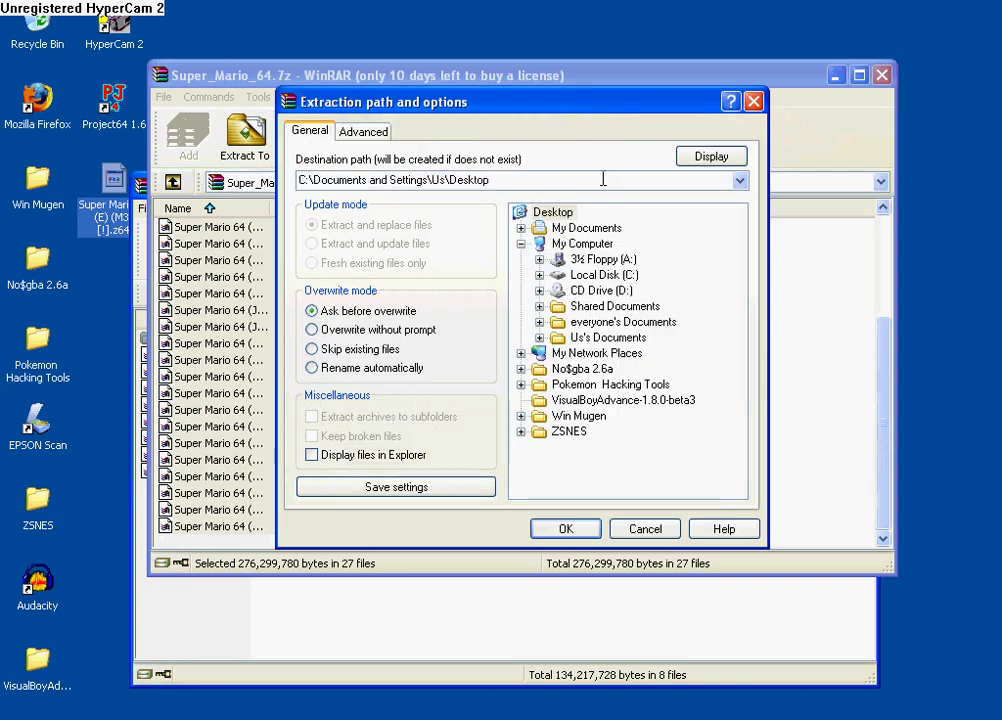
type("/")
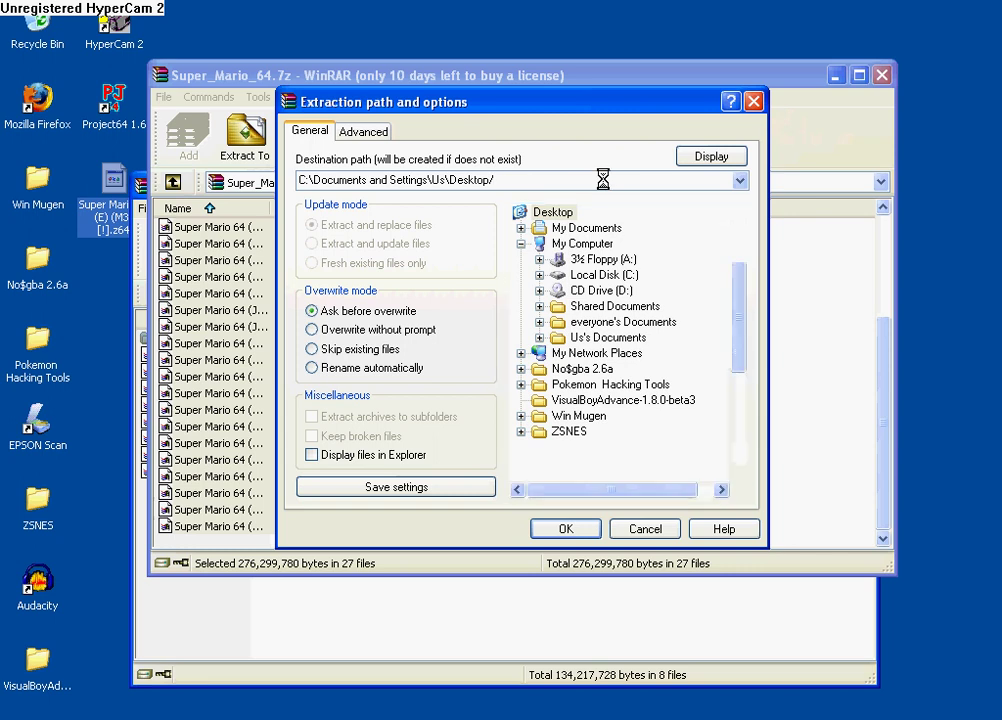
type("mario 64")
left_click(566, 528)
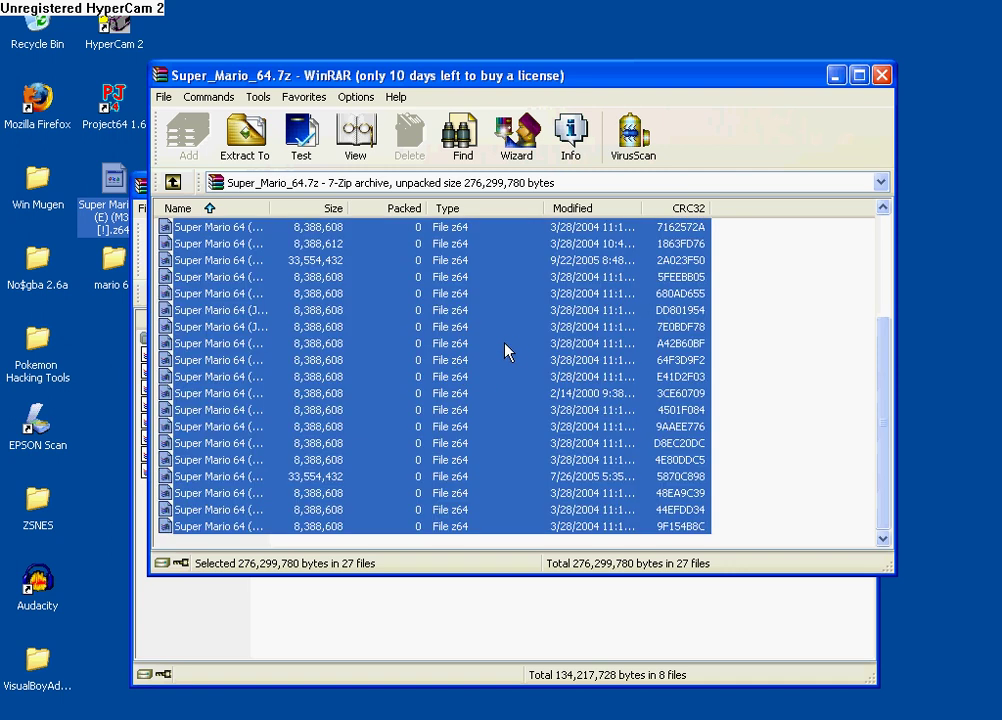
- Close Super_Mario_64.7z, then select and extract all 8 South Park files with Extract To
left_click(878, 80)
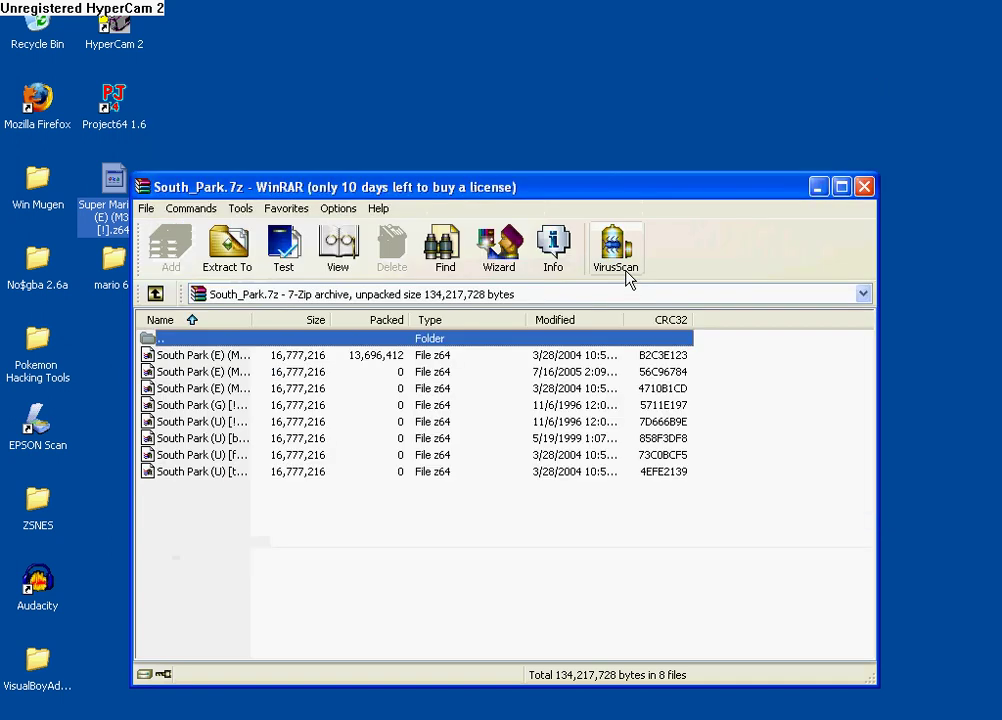
left_click_drag(613, 203, 662, 184)
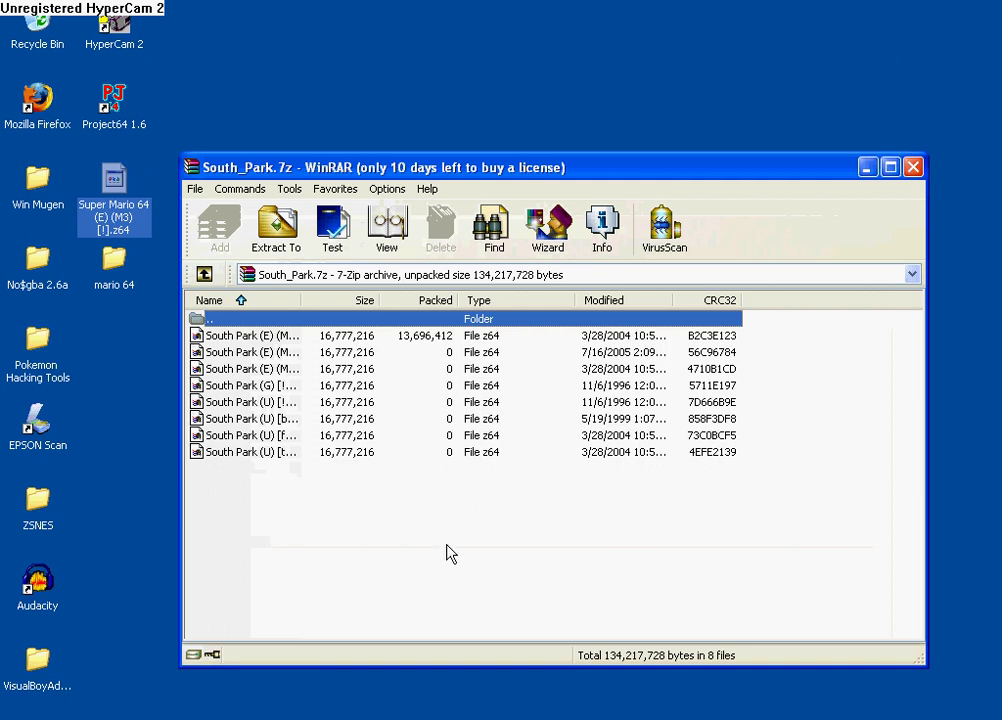
mouse_move(418, 497)
left_mouse_down()
mouse_move(360, 385)
mouse_move(367, 330)
left_mouse_up()
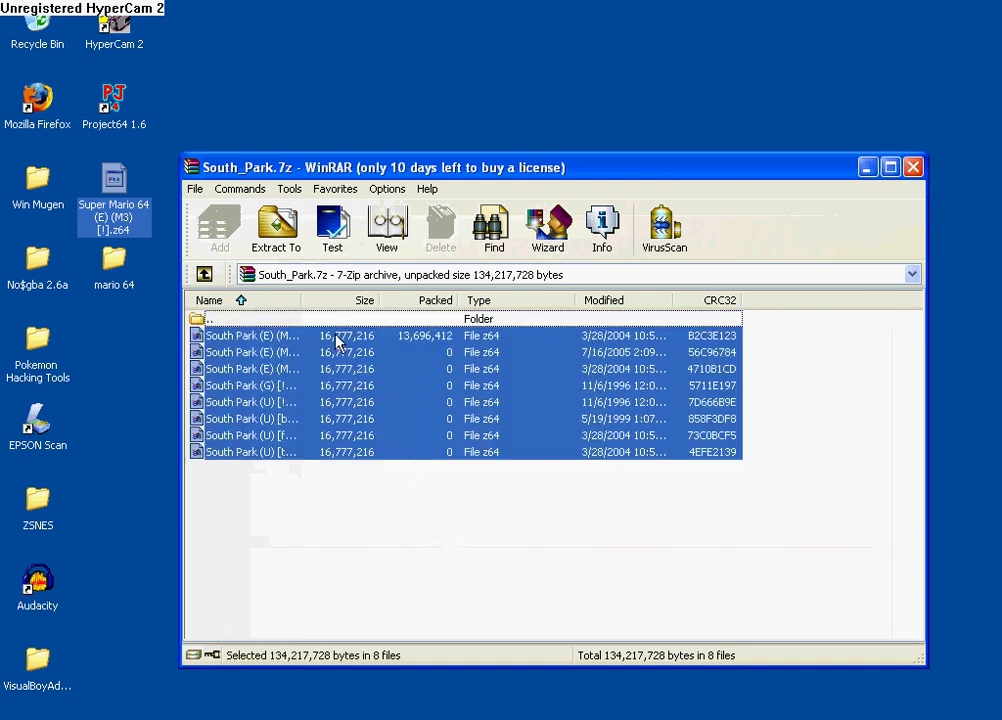
left_click(280, 237)
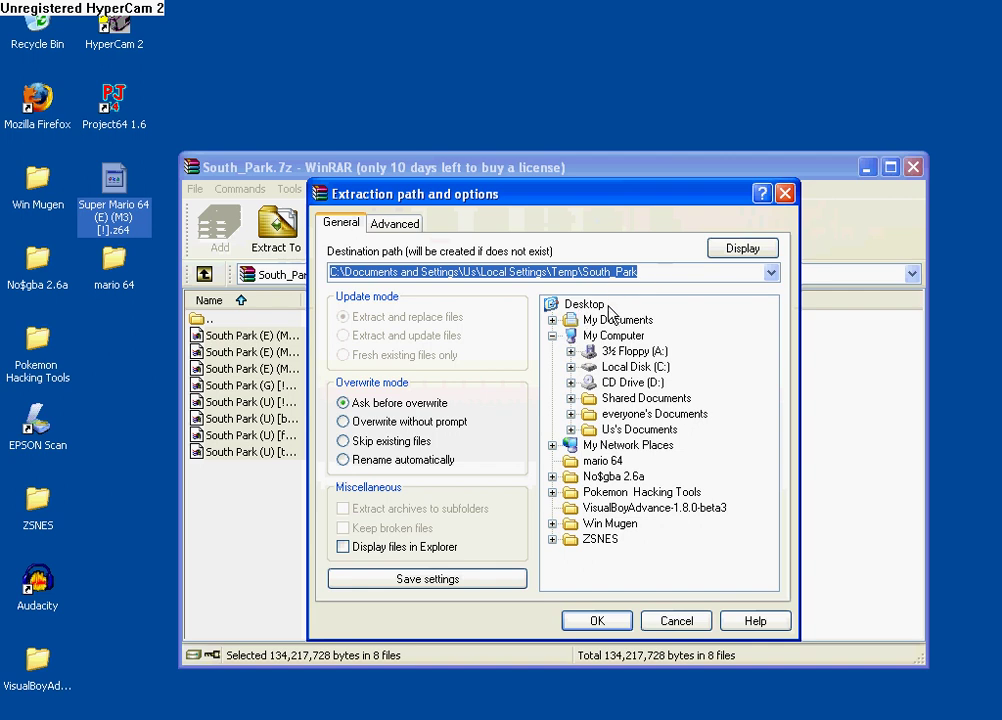
left_click(599, 620)
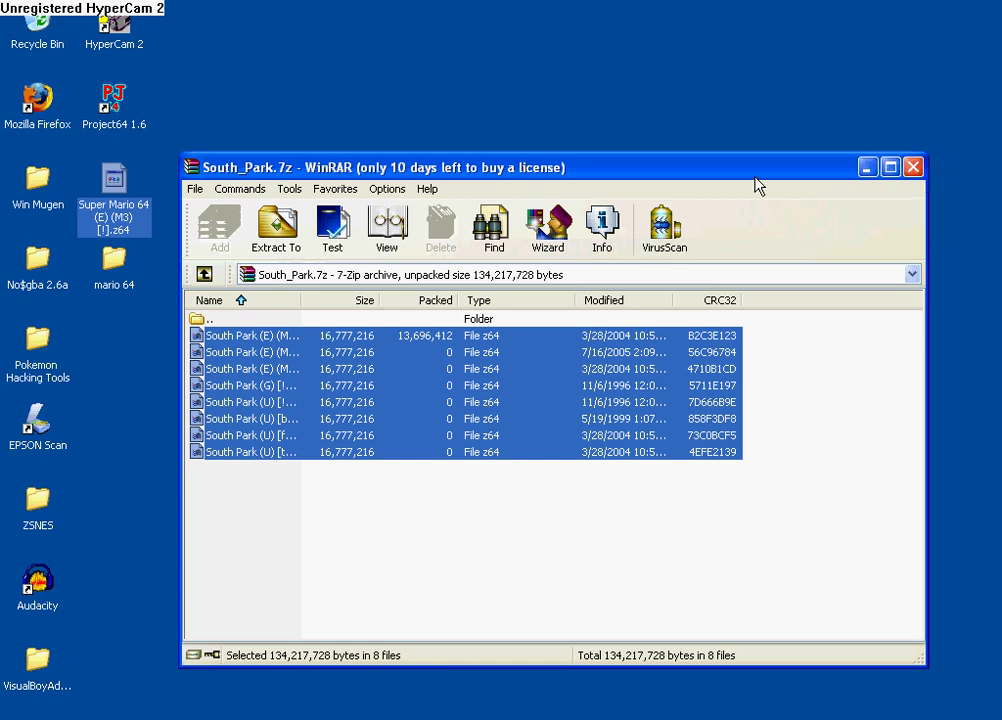
mouse_move(765, 165)
left_mouse_down()
mouse_move(866, 168)
mouse_move(839, 173)
left_mouse_up()
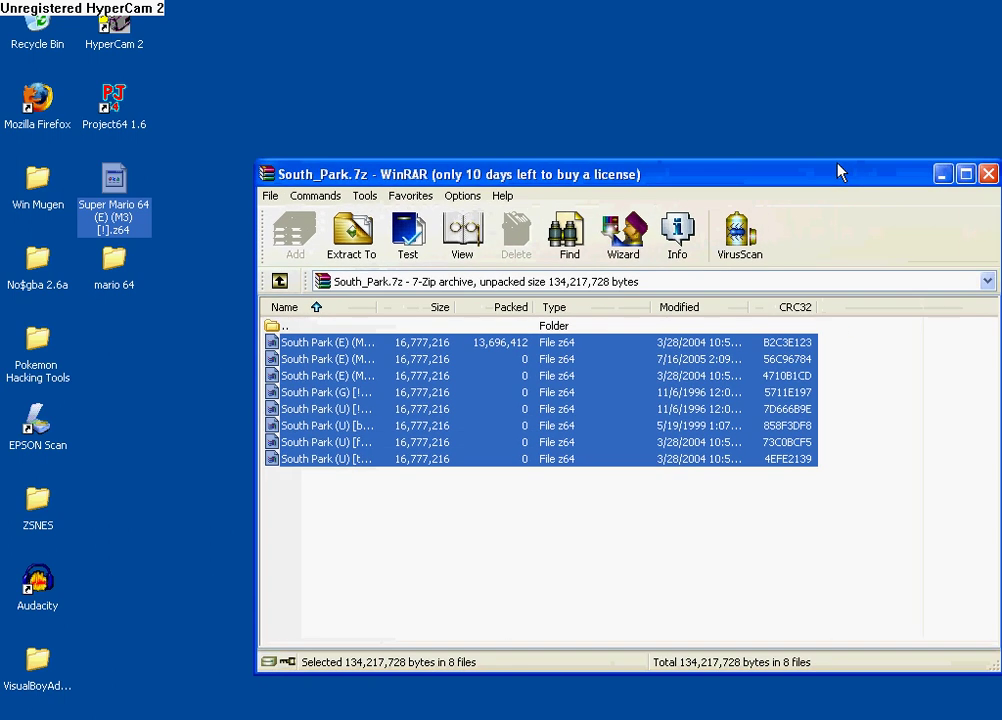
- Open My Documents, look inside the Downloads folder, go back and close the window
key("super")
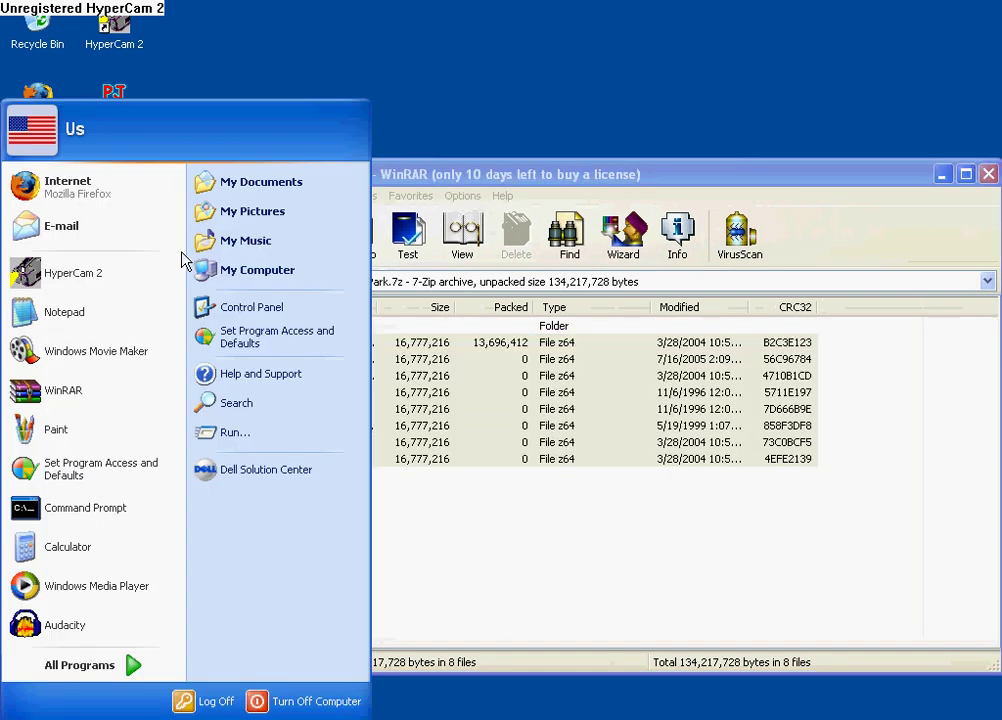
key("super")
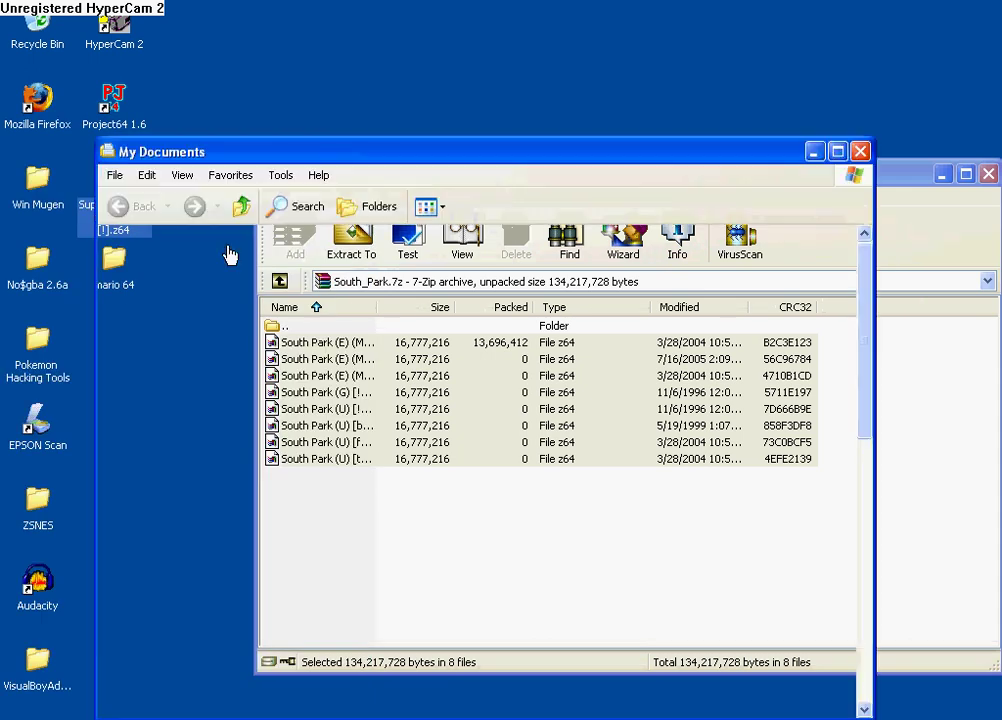
scroll(460, 272, "down", 5)
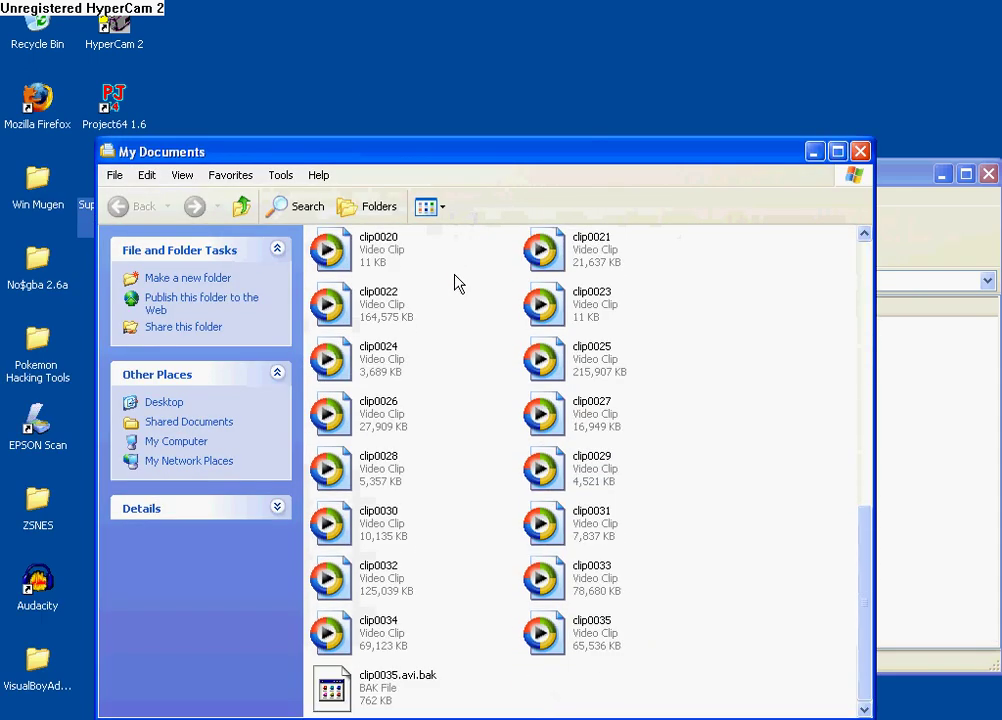
scroll(484, 278, "up", 3)
scroll(403, 380, "up", 5)
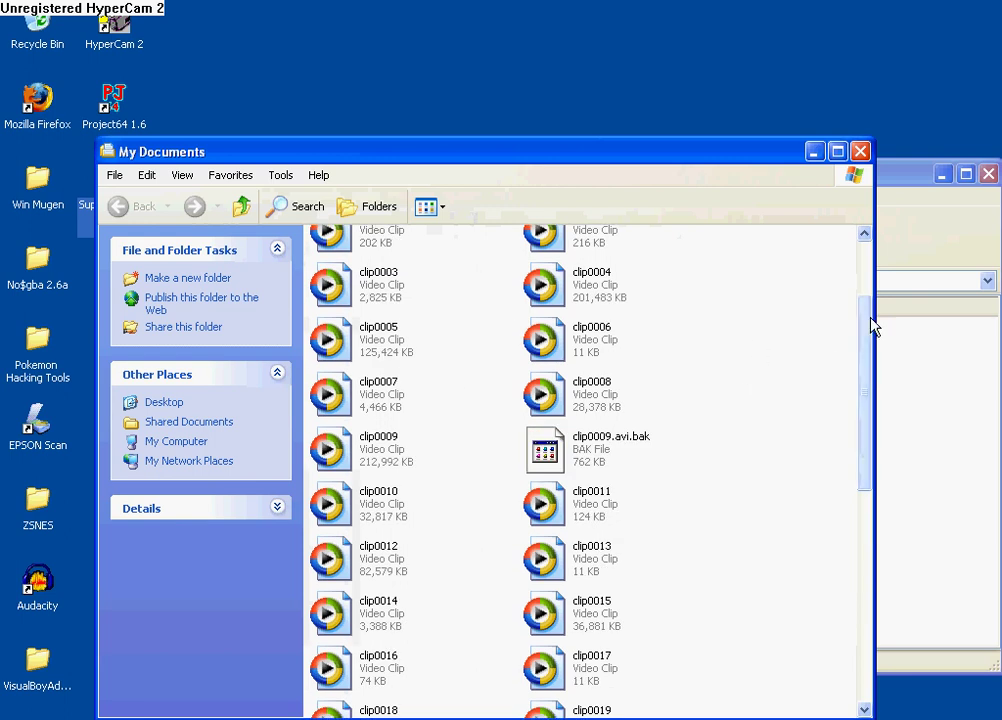
scroll(872, 300, "up", 2)
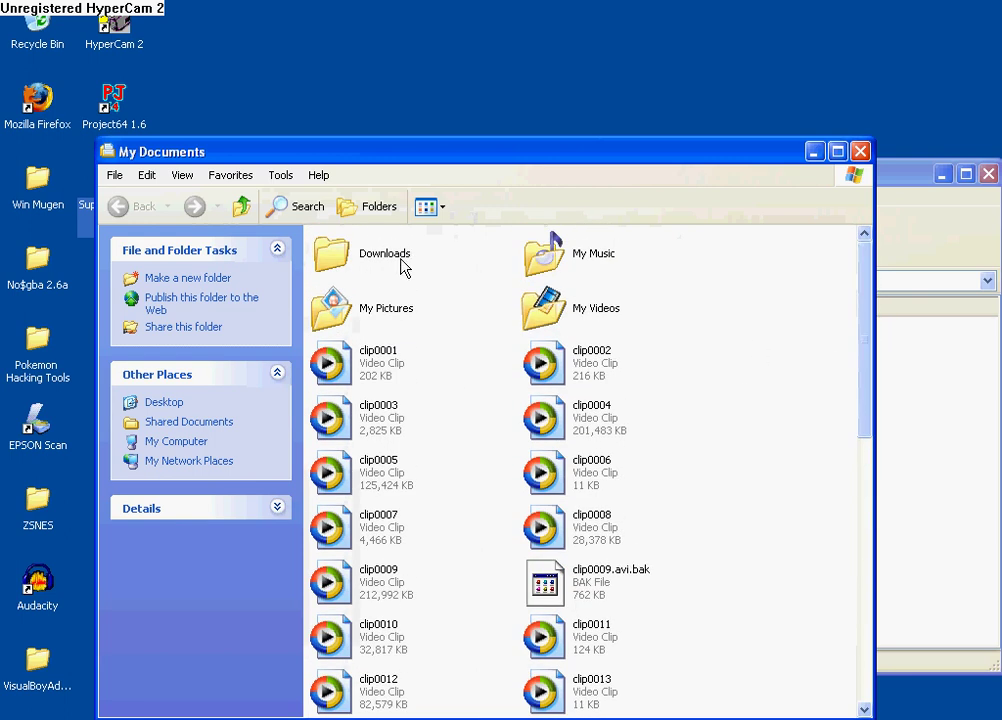
double_click(400, 258)
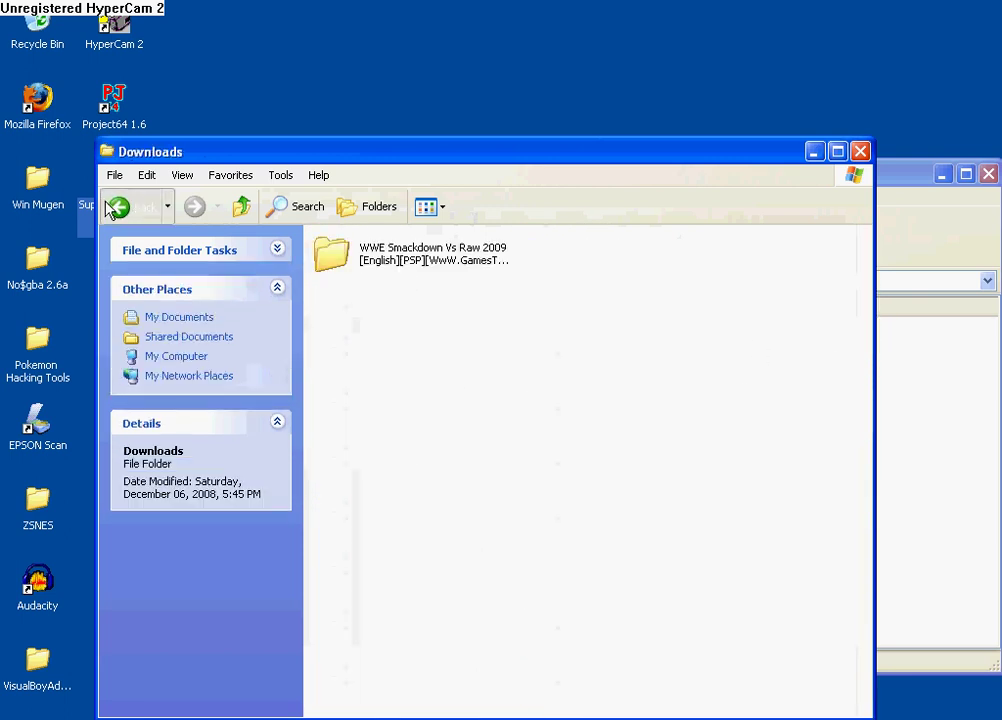
left_click(110, 206)
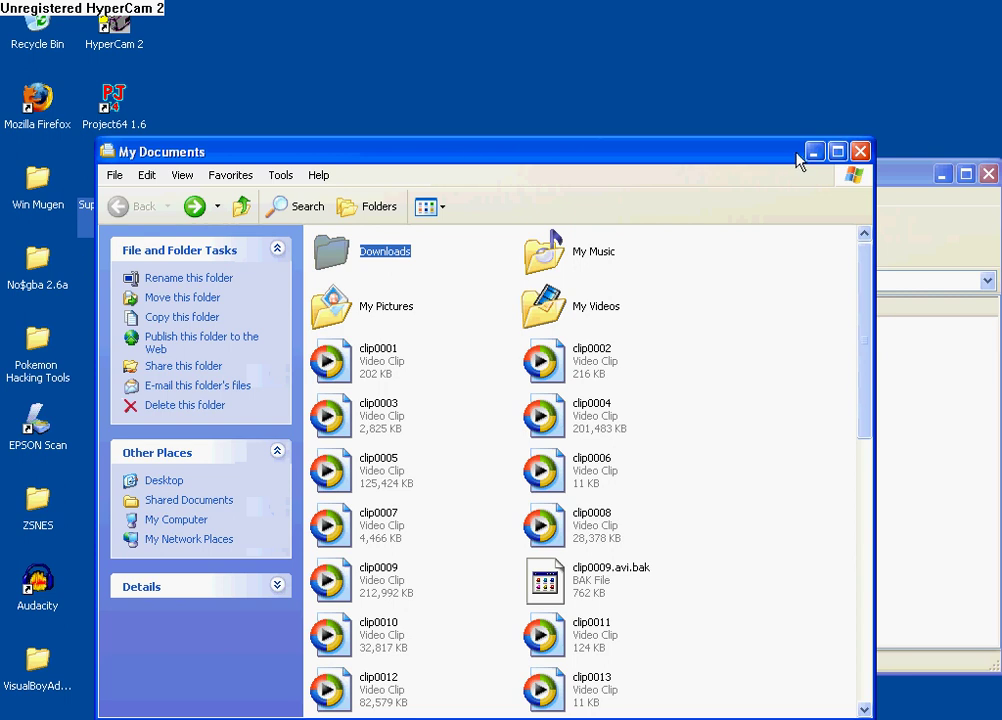
left_click(860, 151)
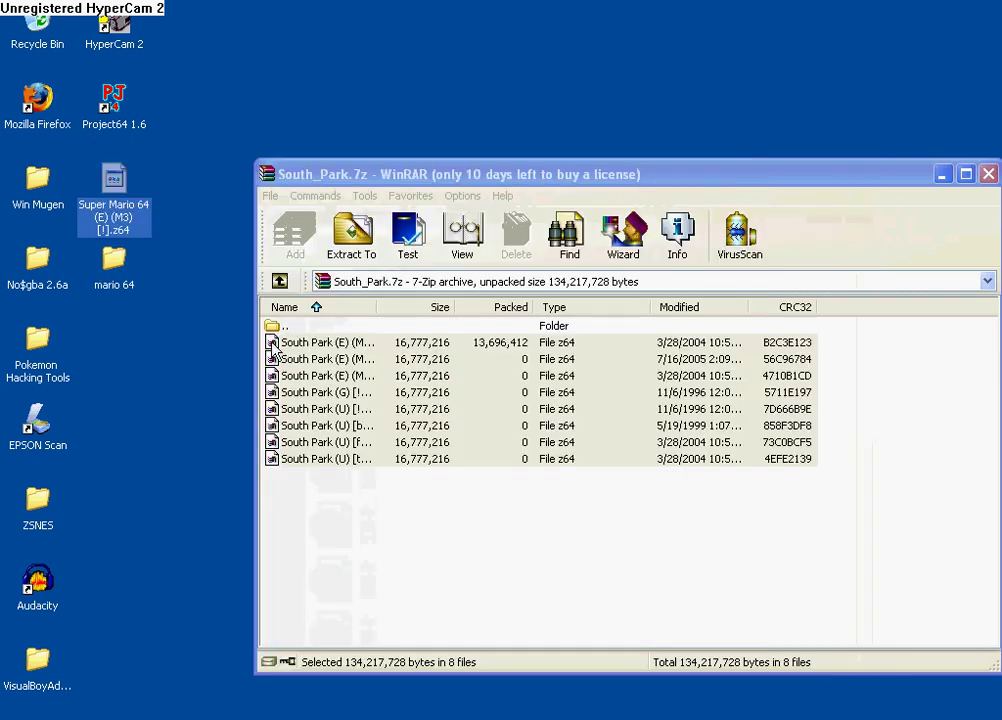
- Drag the eight South Park ROMs onto the desktop, then close WinRAR
left_click_drag(272, 349, 118, 345)
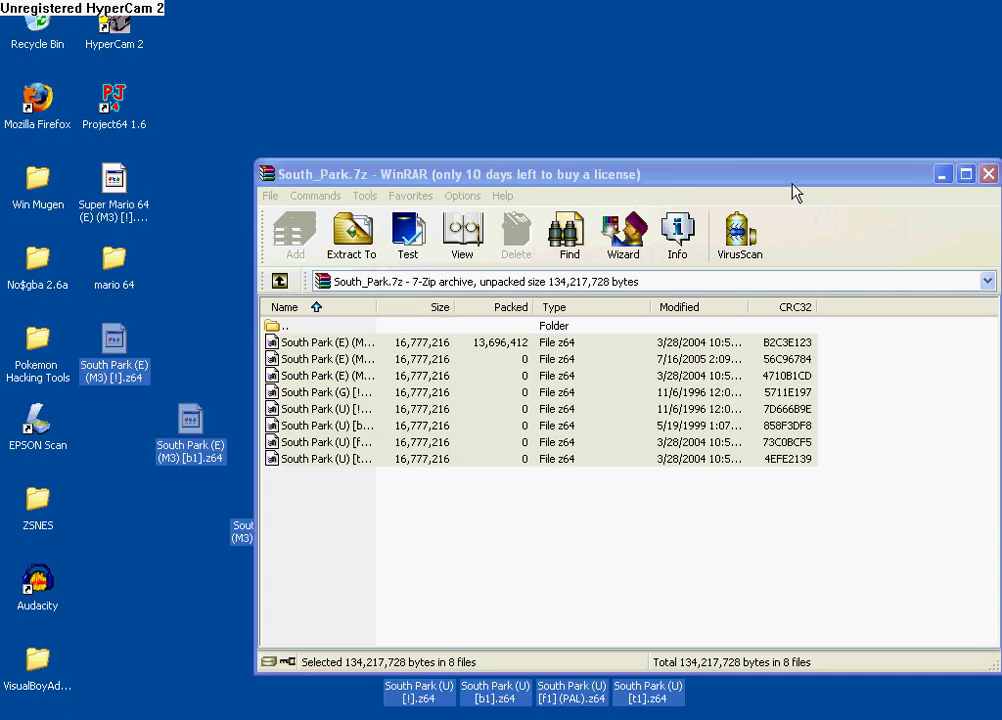
left_click(794, 192)
left_click(881, 181)
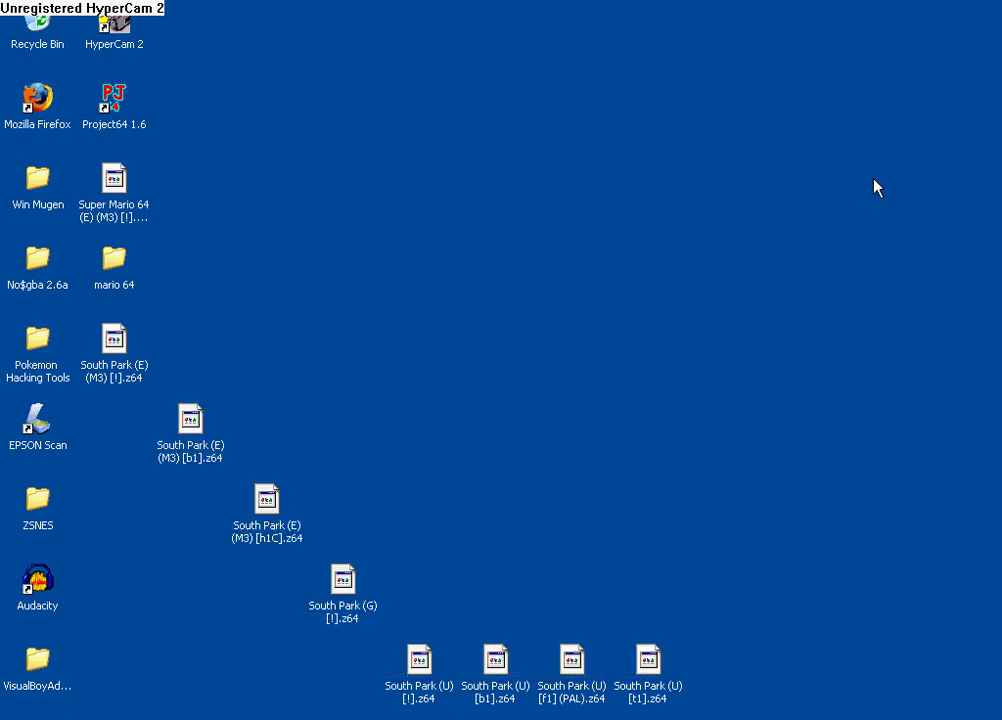
- Create a new desktop folder named 'South park'
right_click(129, 447)
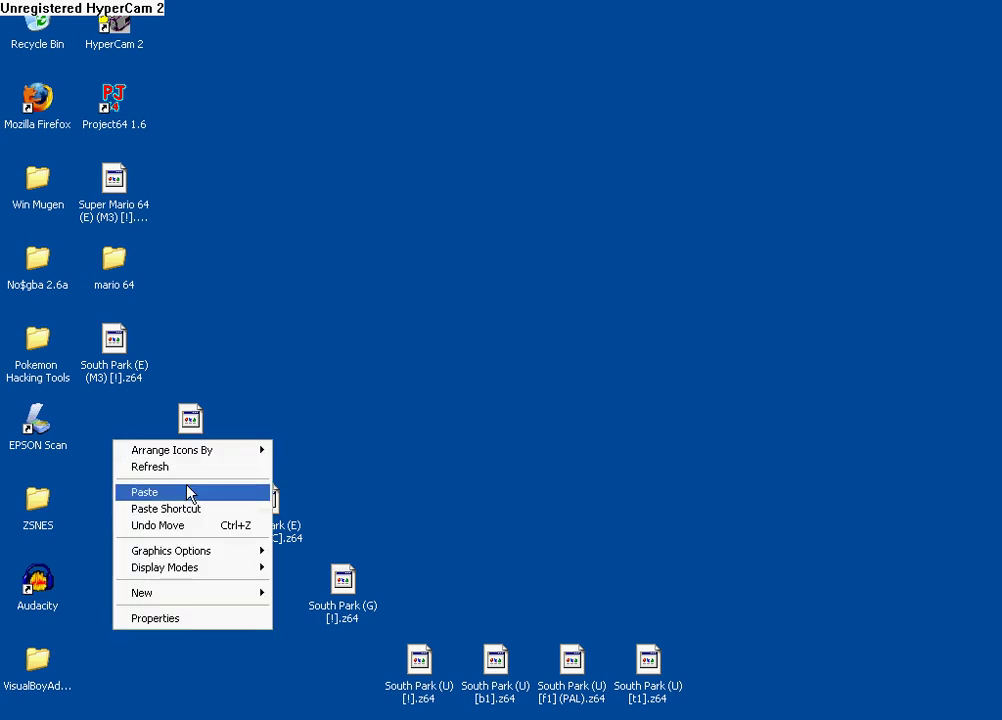
mouse_move(195, 593)
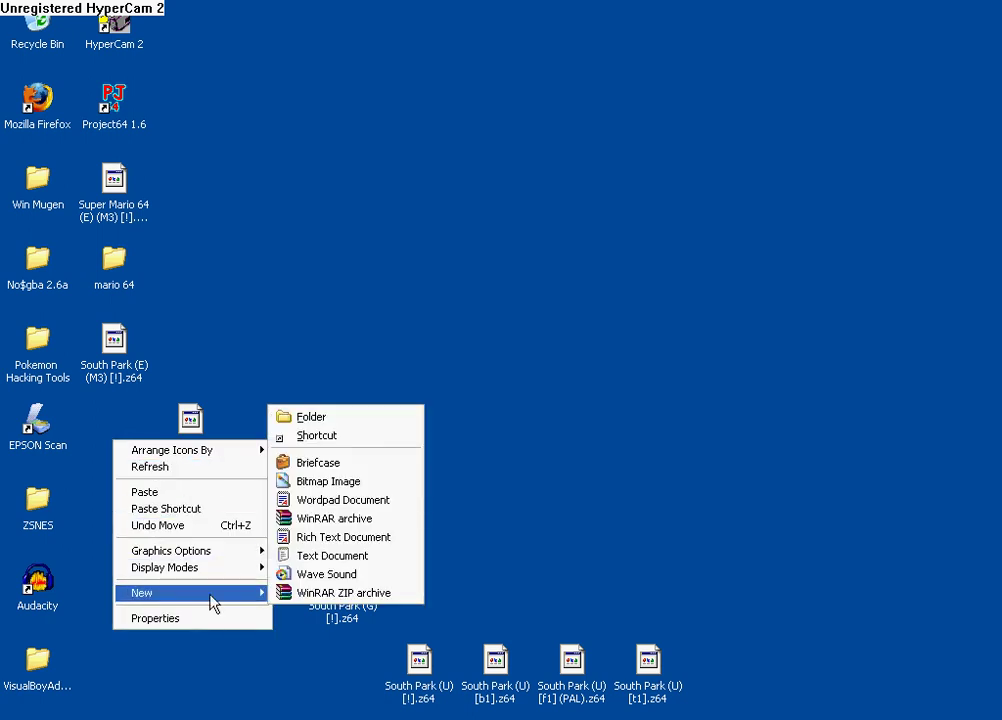
left_click(361, 420)
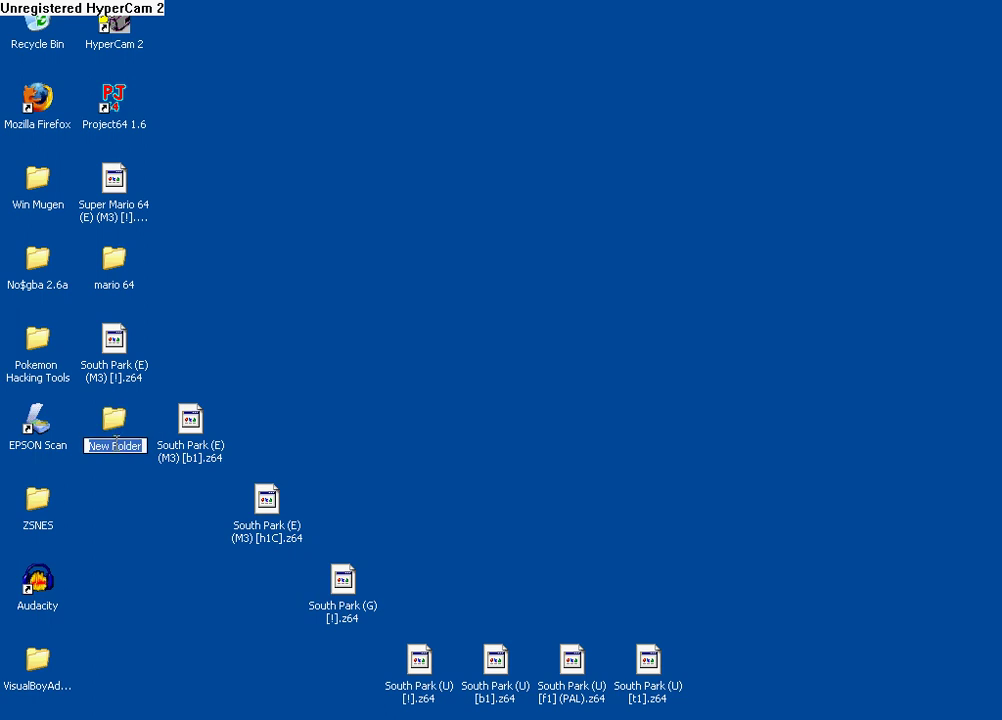
type("South p")
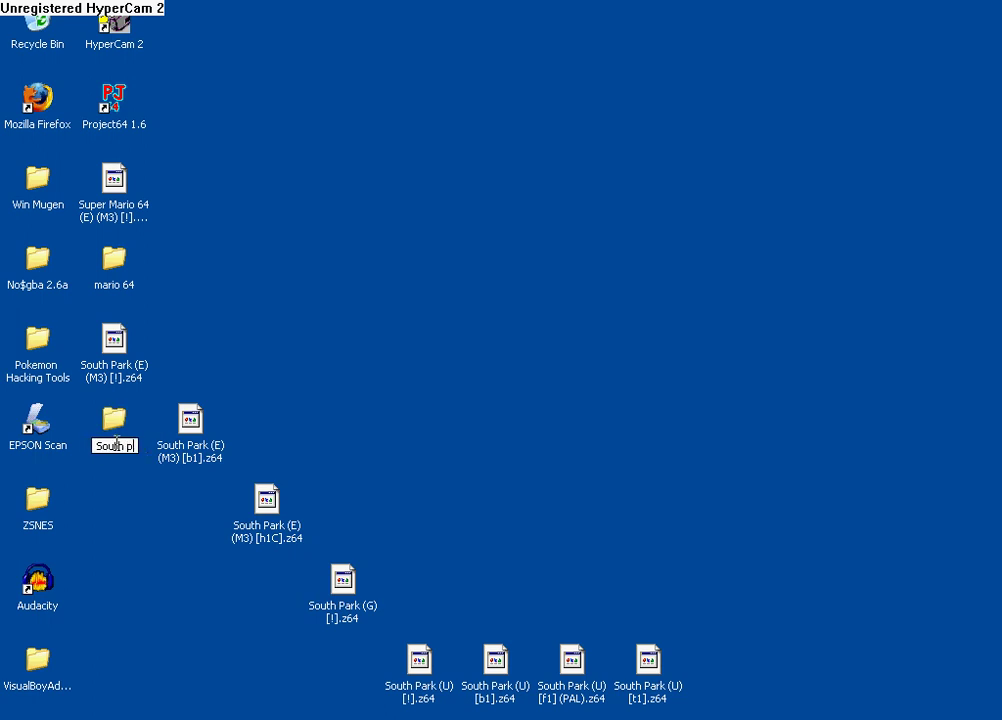
type("ark")
key("Return")
- Move all the South Park .z64 ROMs into the South park folder and place it beside Pokemon Hacking Tools
left_click_drag(115, 366, 192, 376)
mouse_move(737, 667)
left_mouse_down()
mouse_move(696, 678)
mouse_move(322, 465)
mouse_move(215, 342)
mouse_move(198, 343)
left_mouse_up()
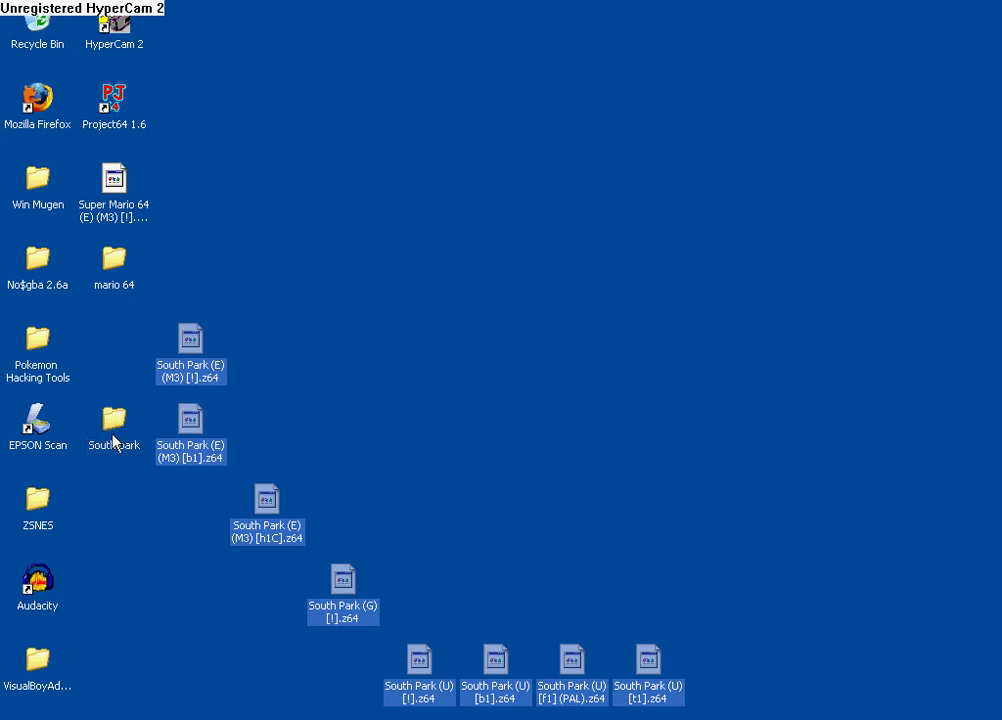
left_click_drag(113, 440, 114, 441)
left_click_drag(108, 432, 108, 352)
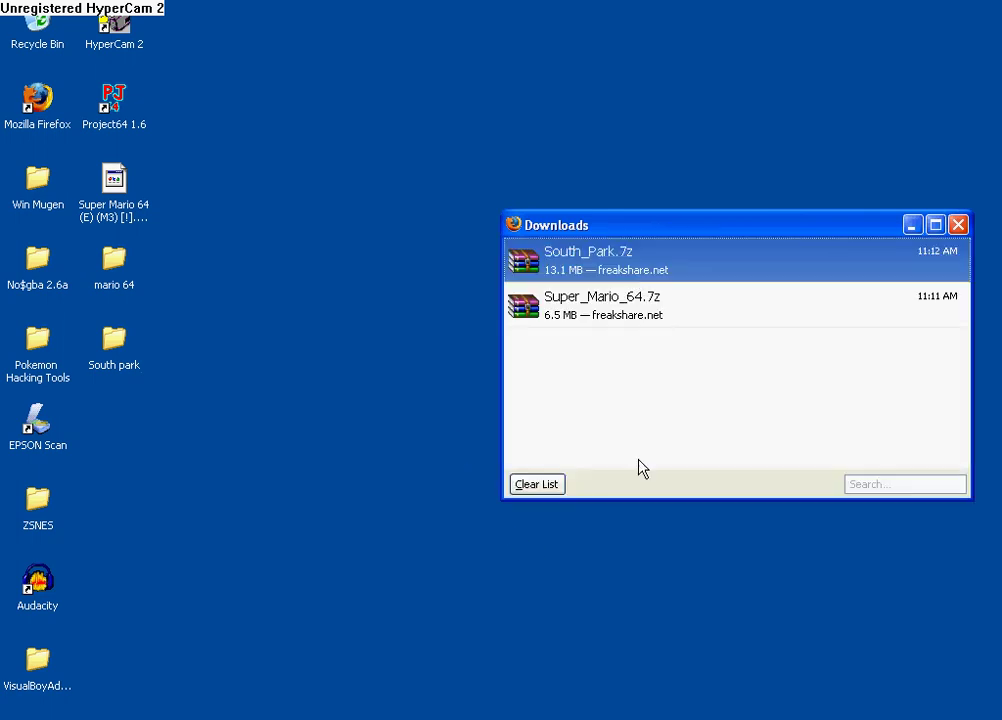
- Clear Firefox's finished downloads, close the Downloads window, and launch Project64 1.6
left_click(557, 484)
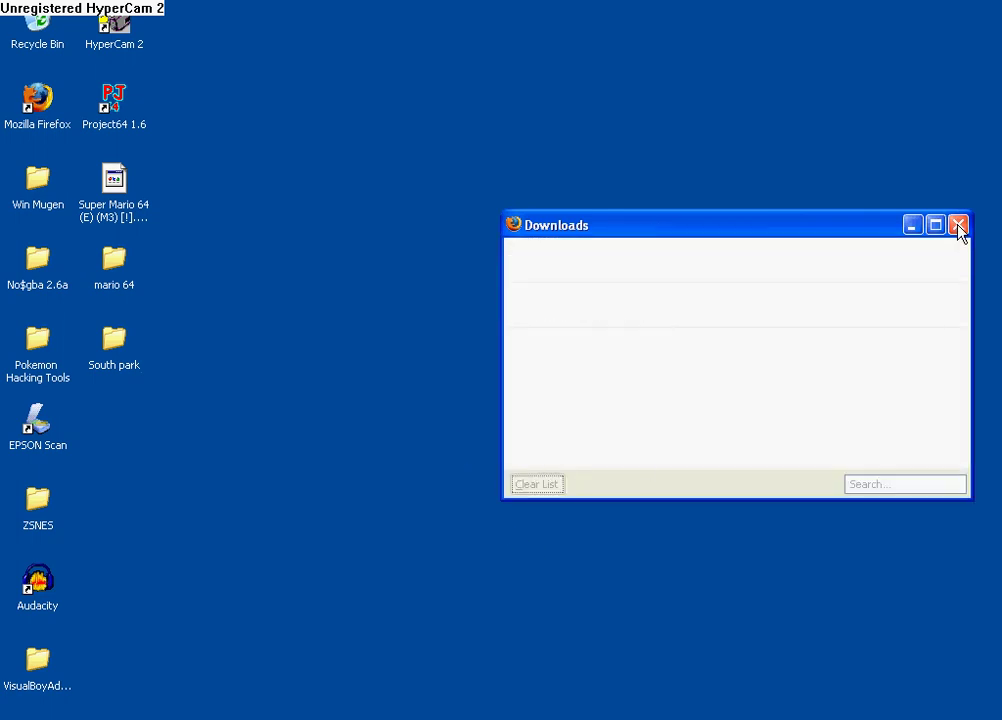
left_click(958, 225)
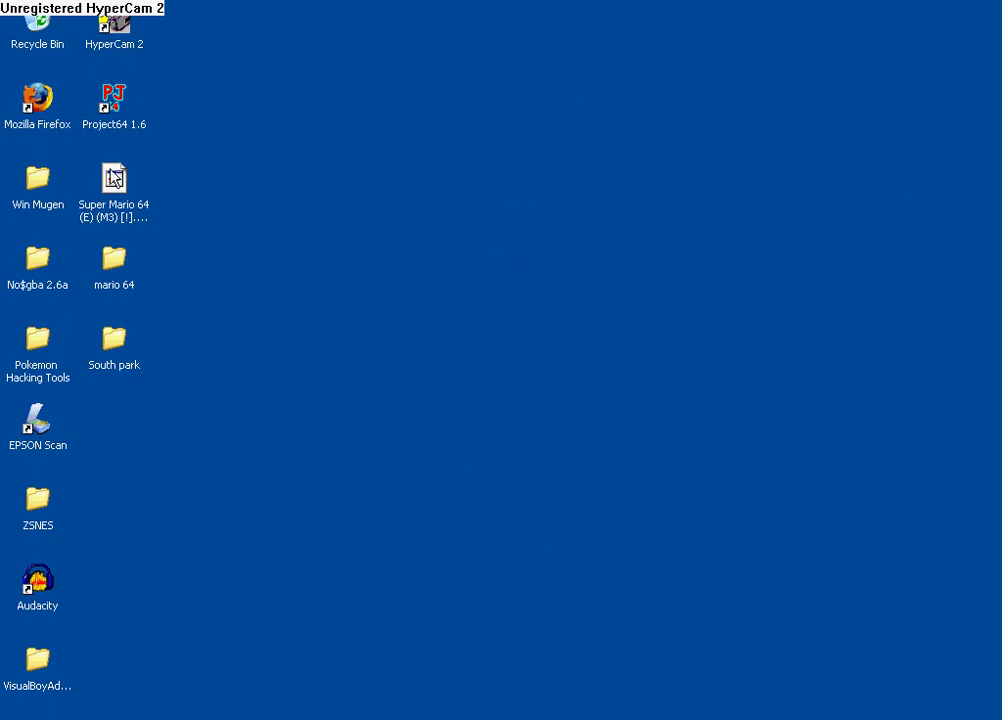
double_click(112, 104)
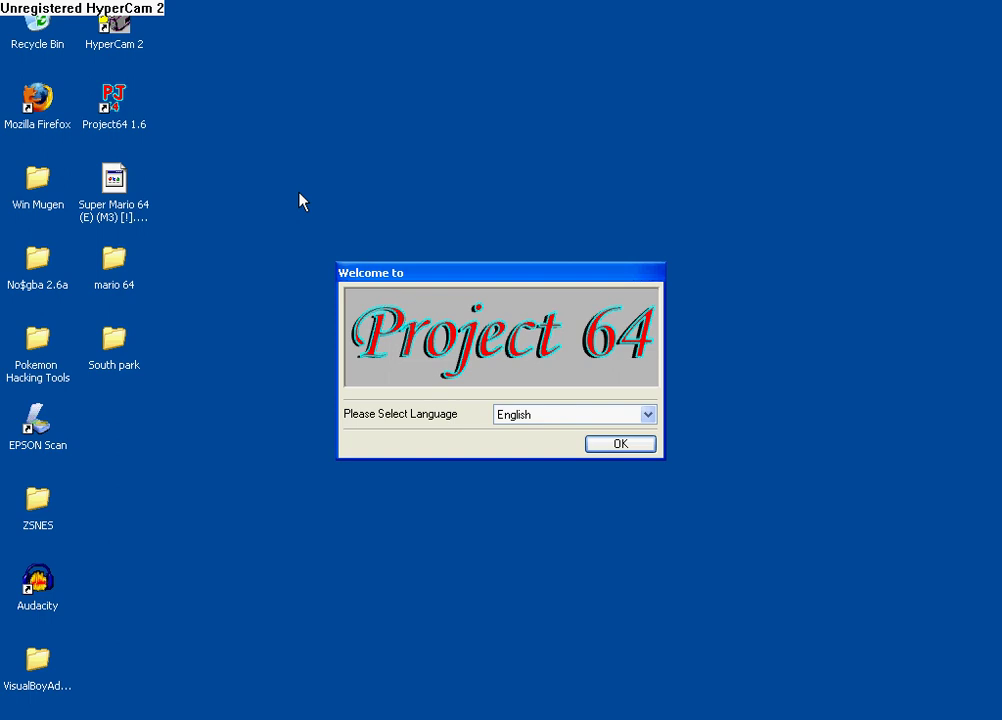
- Confirm English on the welcome dialog, then dismiss the Direct3D and missing video plugin errors
left_click(619, 446)
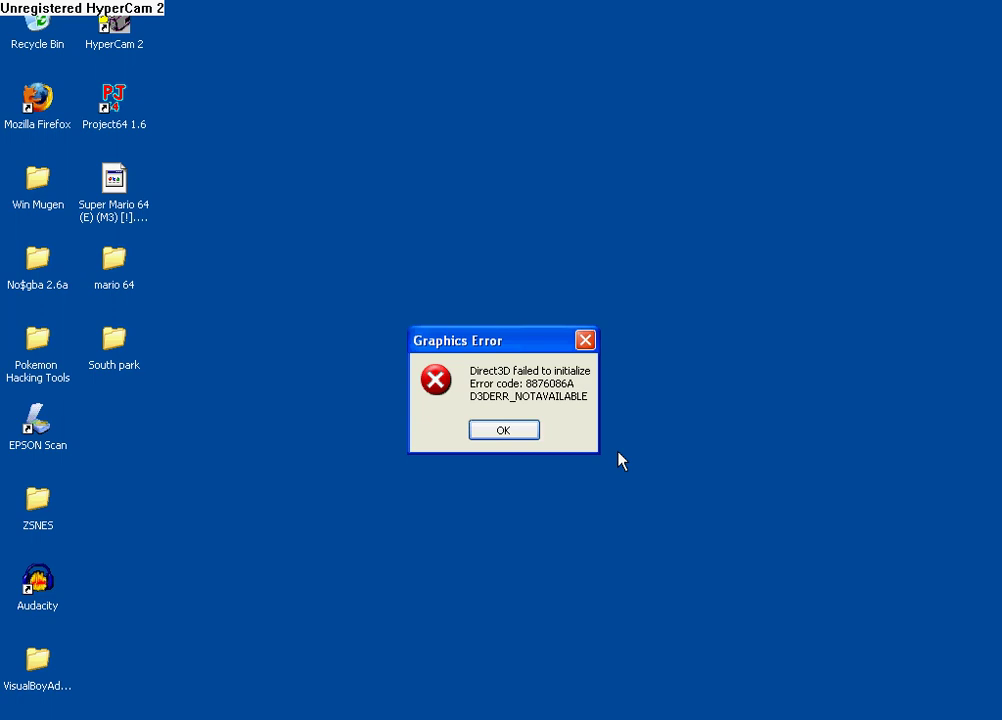
left_click(505, 432)
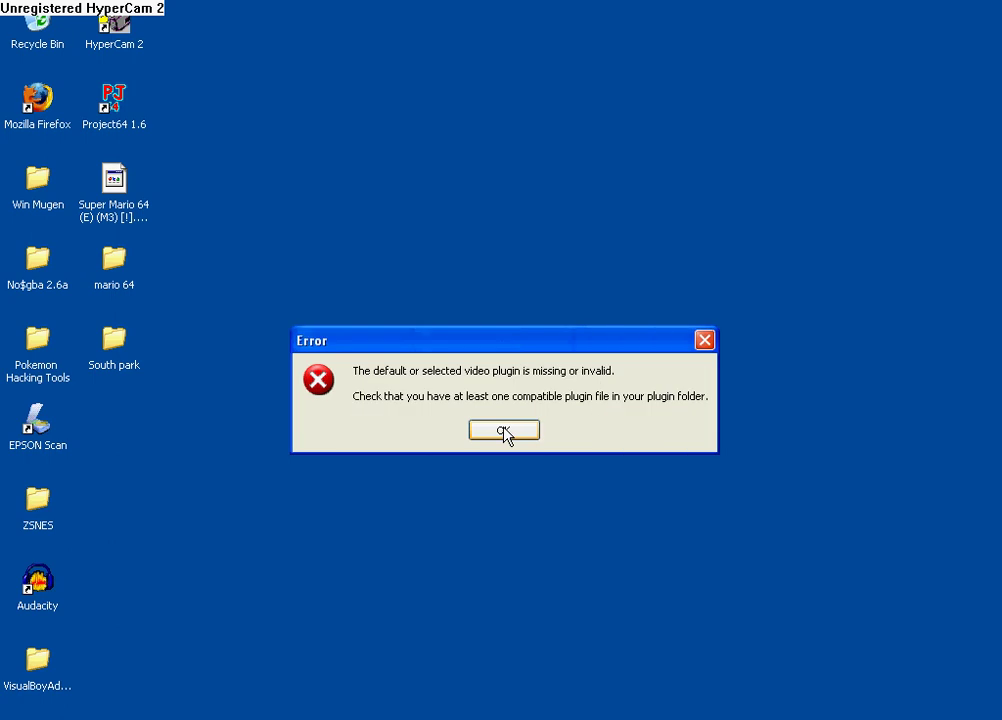
left_click(505, 431)
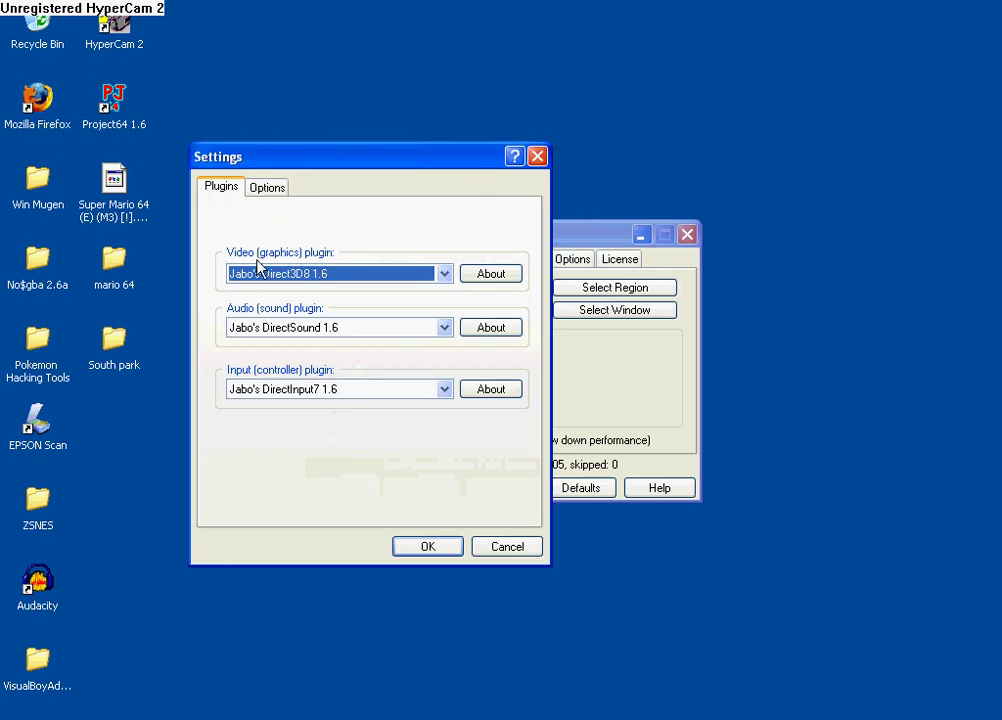
- Look over the Options and Plugins tabs in Settings and accept them unchanged
left_click(266, 188)
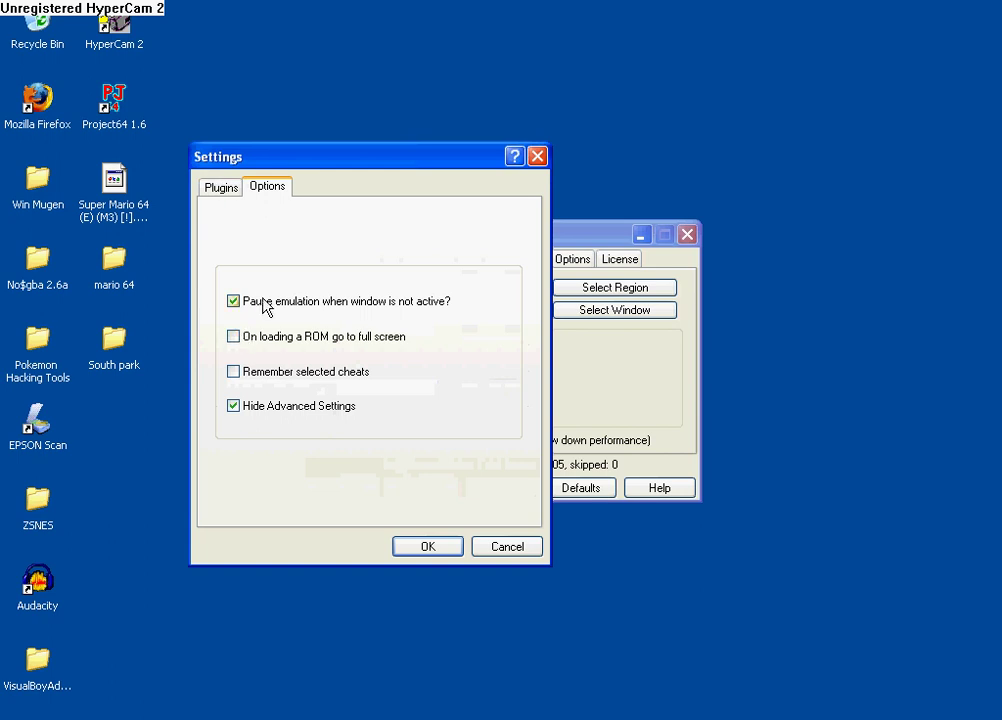
left_click(222, 189)
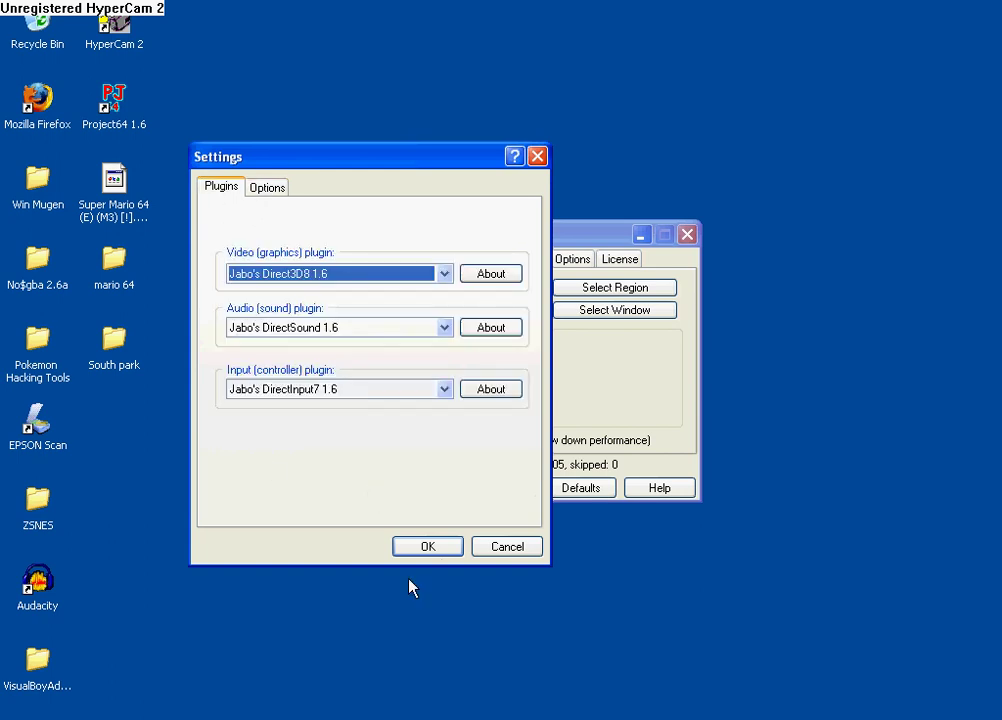
left_click(439, 549)
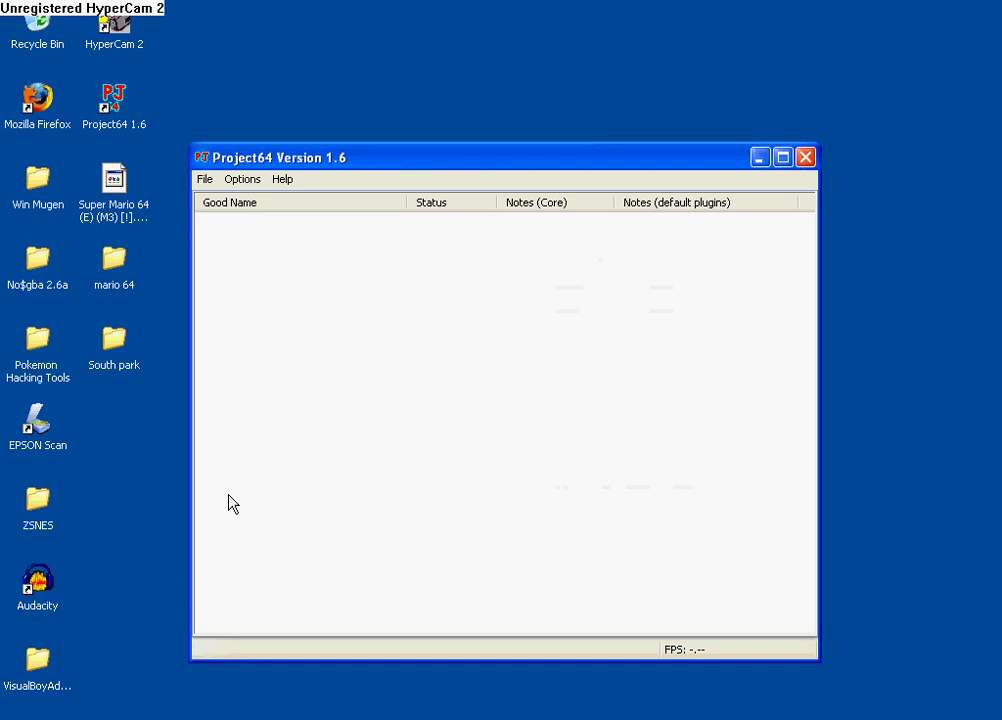
- Try opening South Park (U) [!].z64 from the South park folder and dismiss the plugin error
left_click(202, 185)
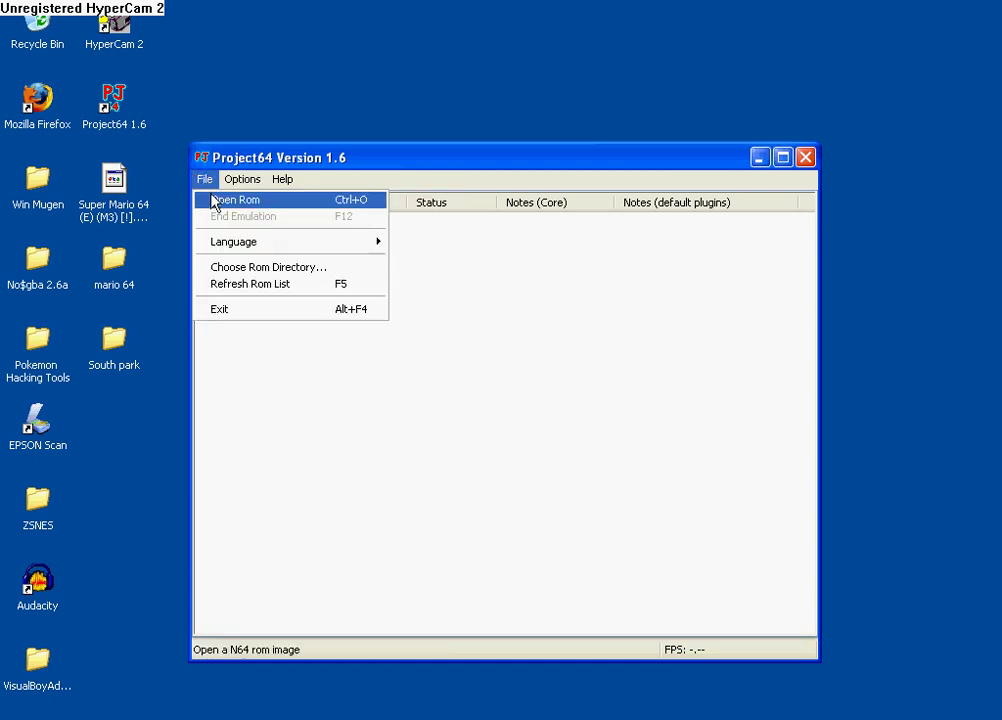
left_click(212, 201)
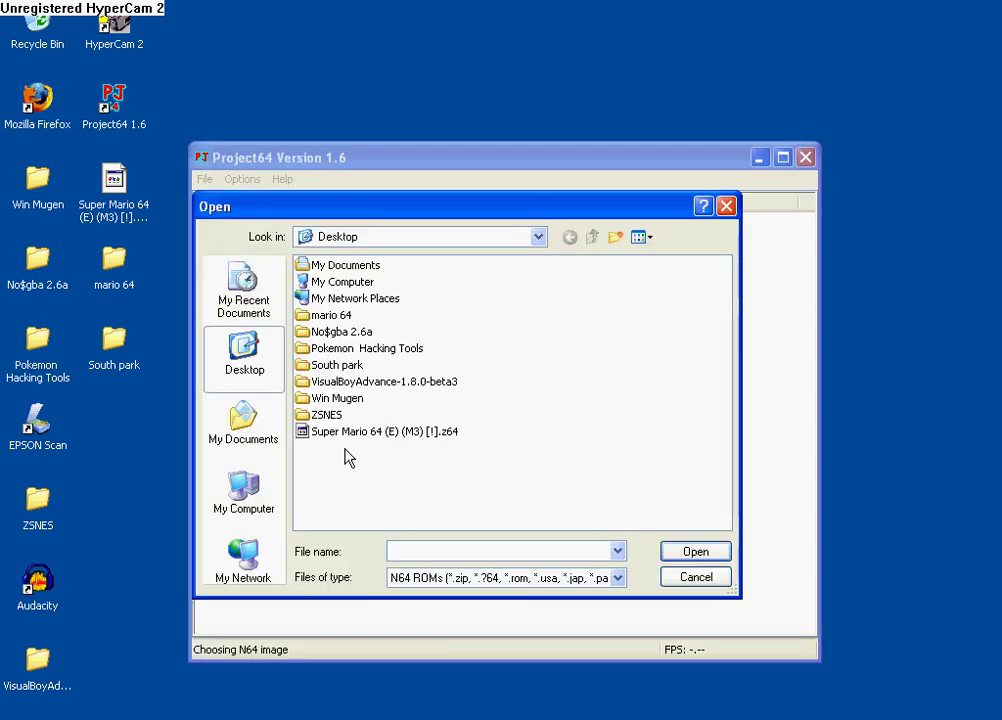
double_click(356, 366)
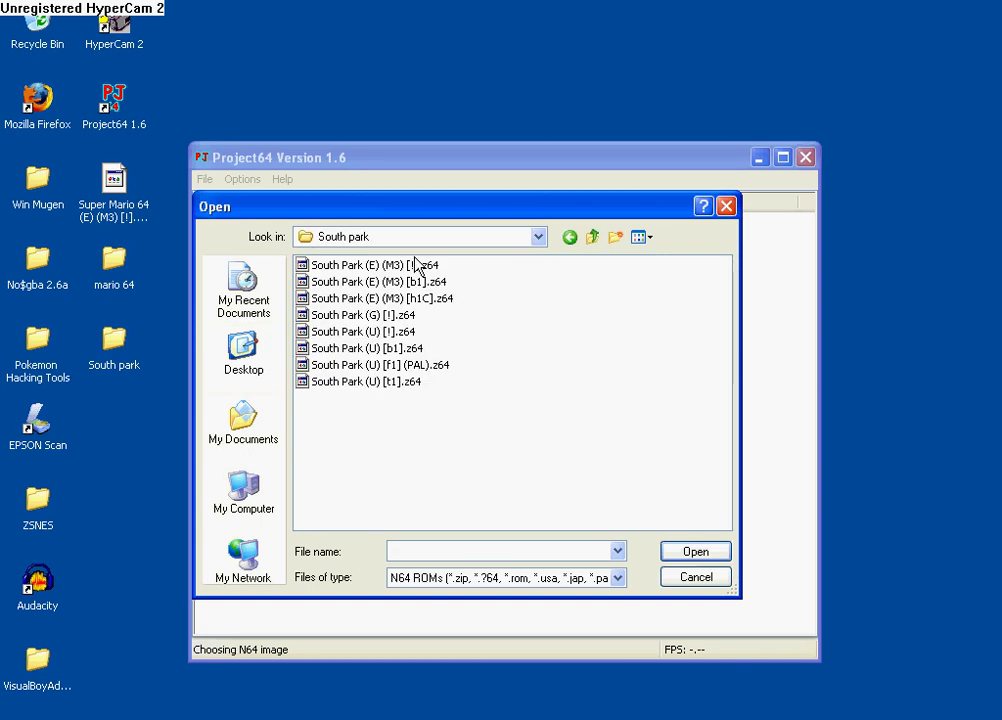
double_click(384, 333)
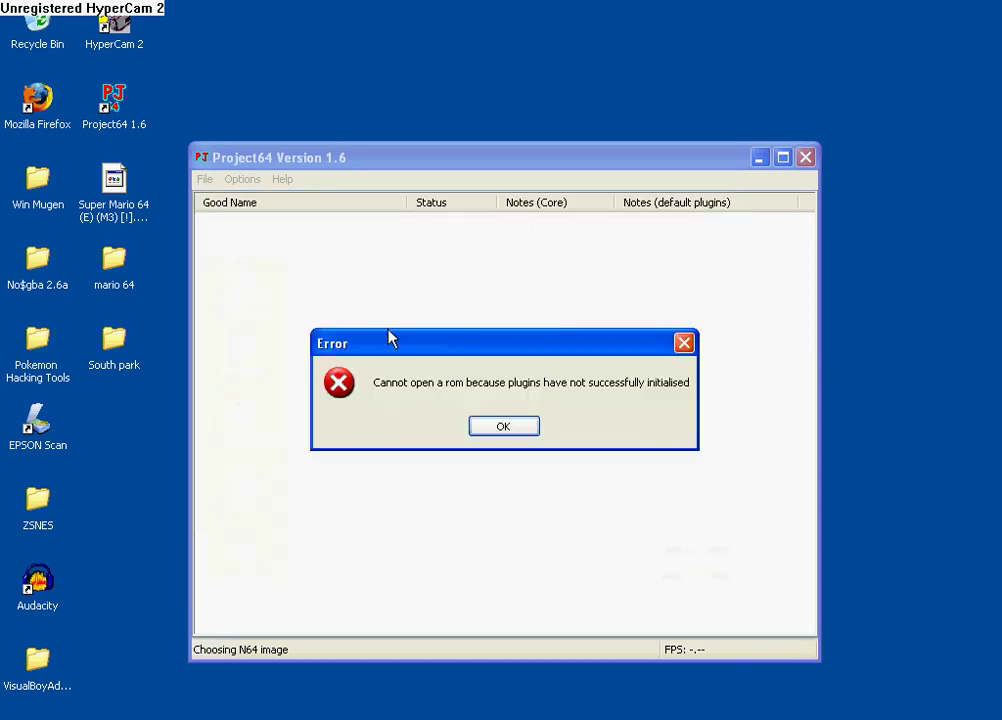
left_click(506, 427)
- Reopen the emulator settings, close them unchanged, and quit Project64
left_click(243, 180)
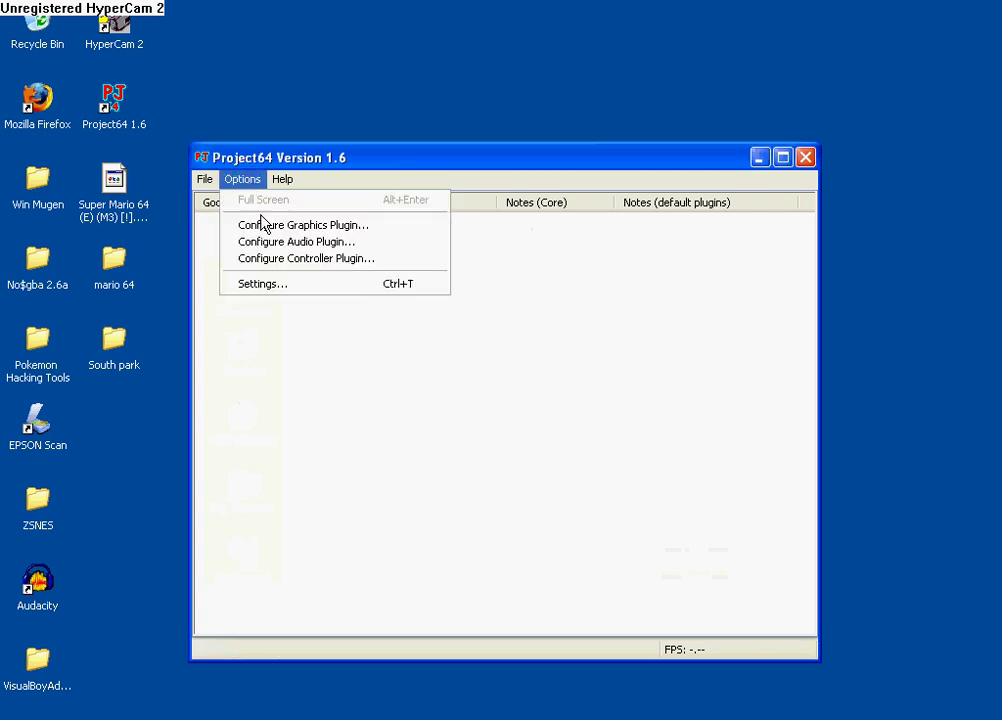
left_click(272, 287)
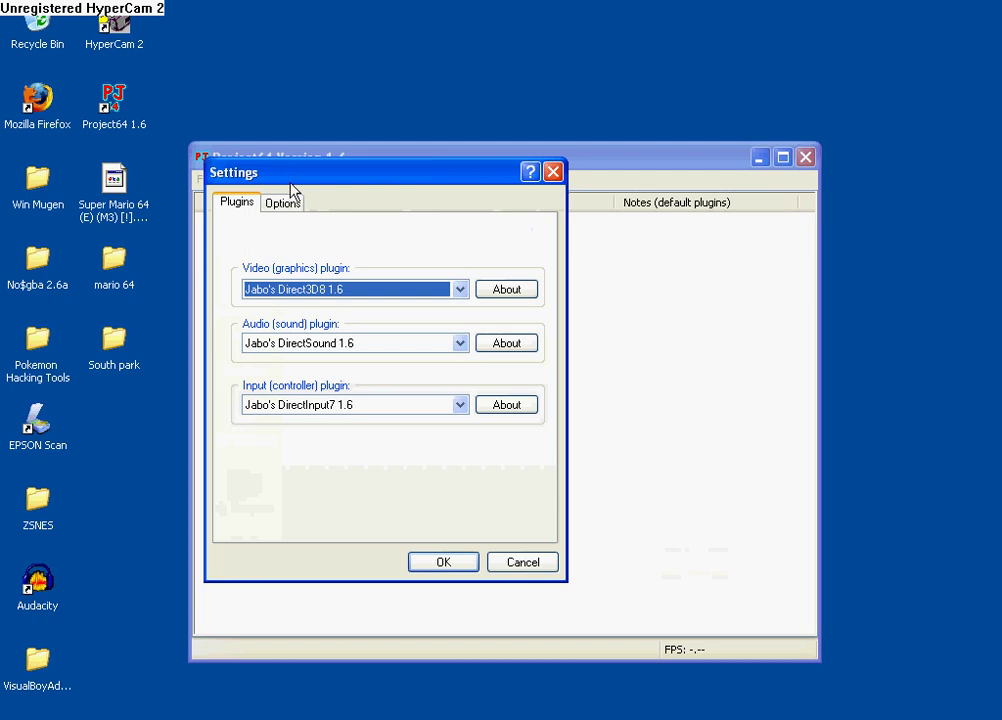
left_click(472, 563)
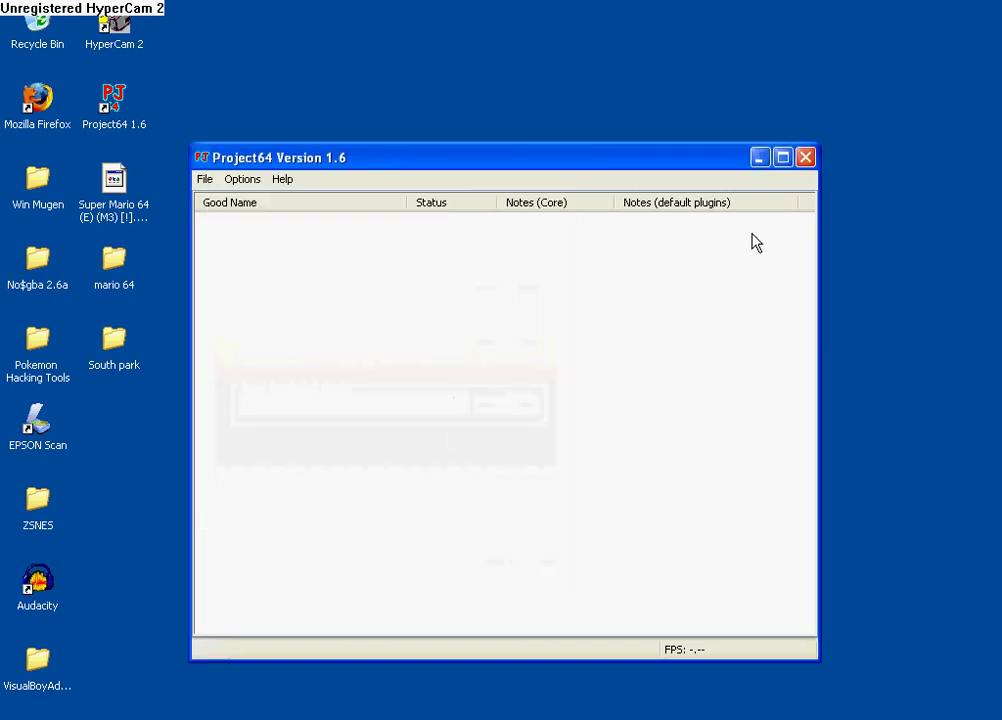
left_click(810, 160)
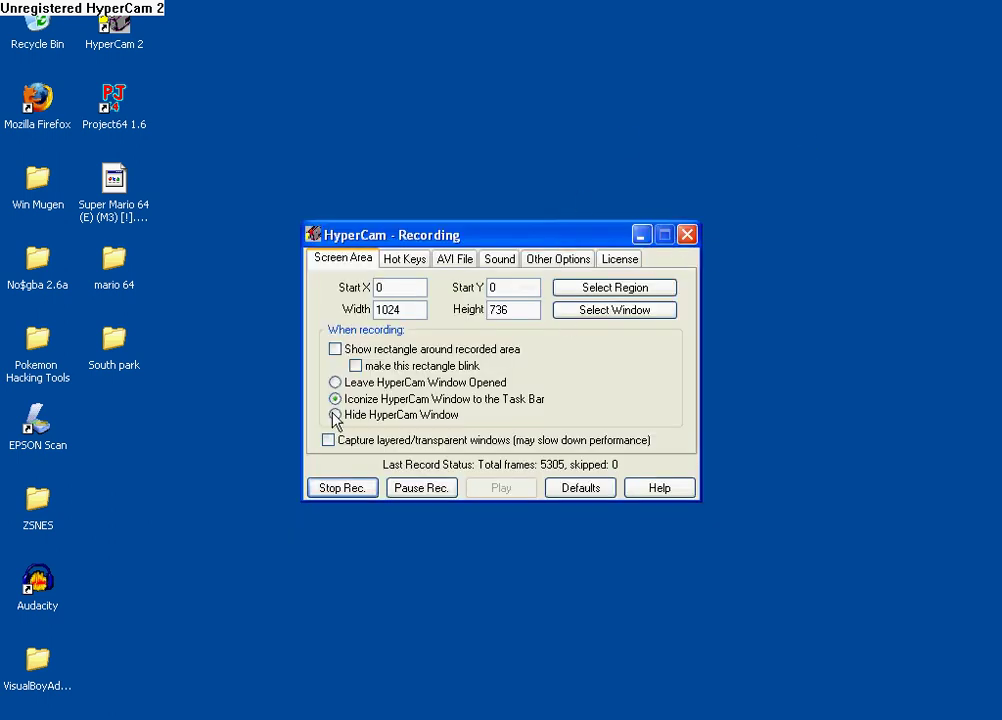